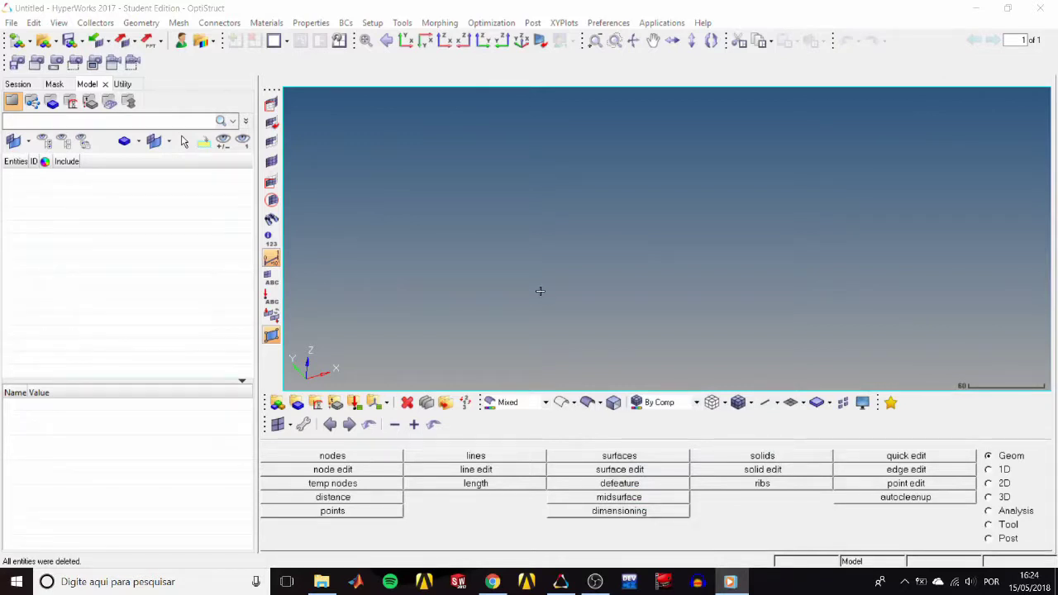
Open the Insert_planes.hm compartment tray model
left_click(540, 291)
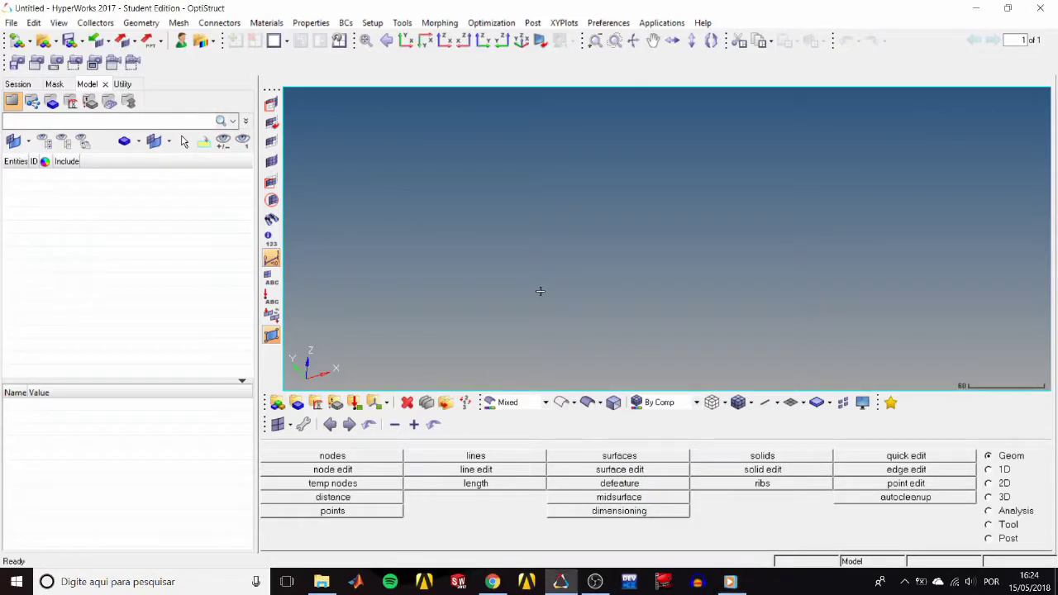
left_click(44, 43)
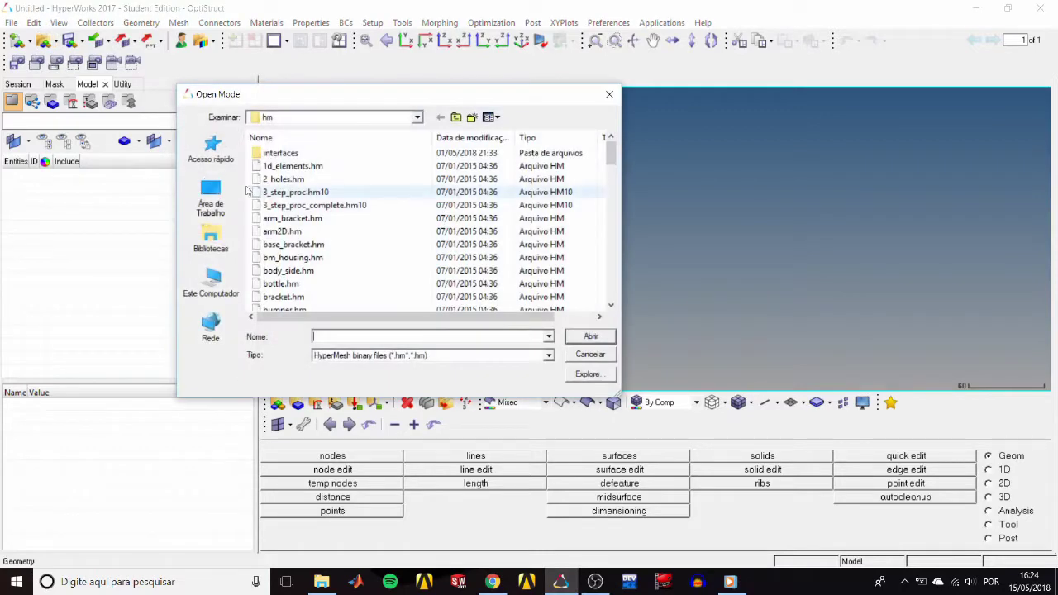
left_click(303, 193)
scroll(304, 198, "down", 10)
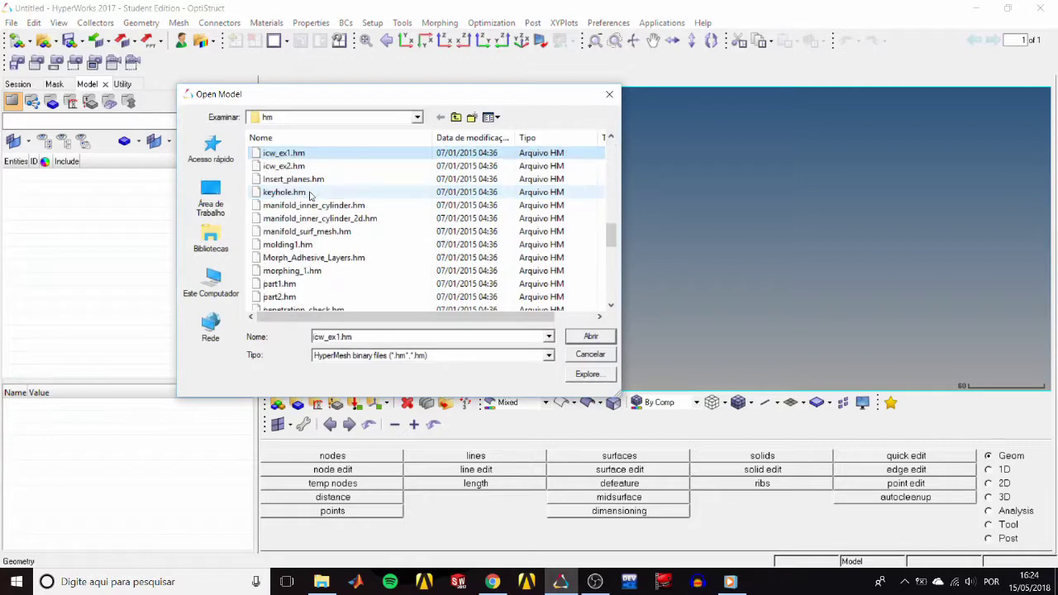
double_click(298, 175)
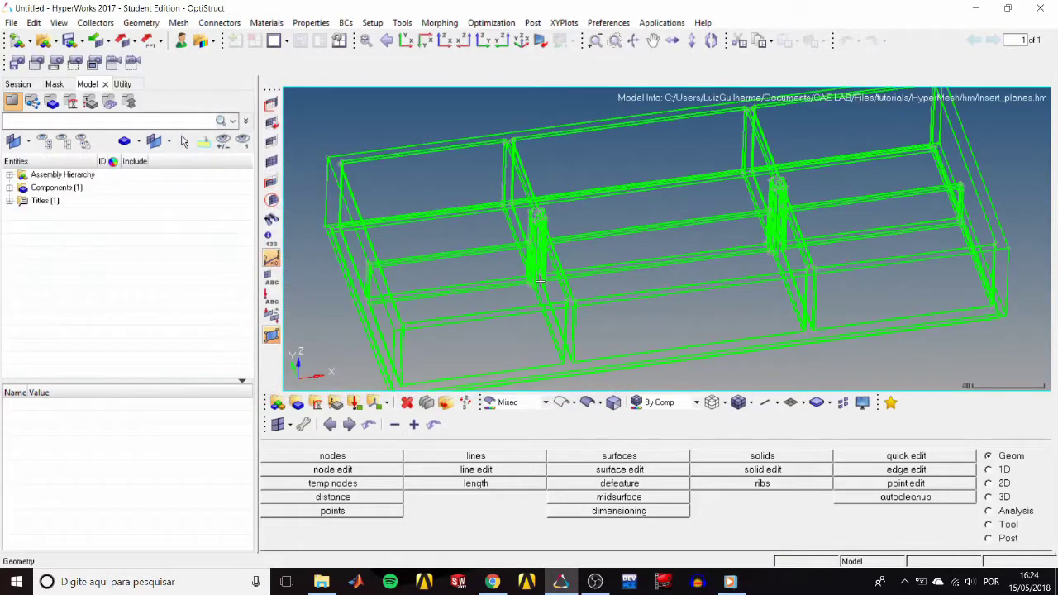
Expand the component list and display the tray as shaded geometry with Auto edge colouring
mouse_move(746, 269)
left_mouse_down("ctrl")
mouse_move(667, 315)
mouse_move(609, 292)
left_mouse_up("ctrl")
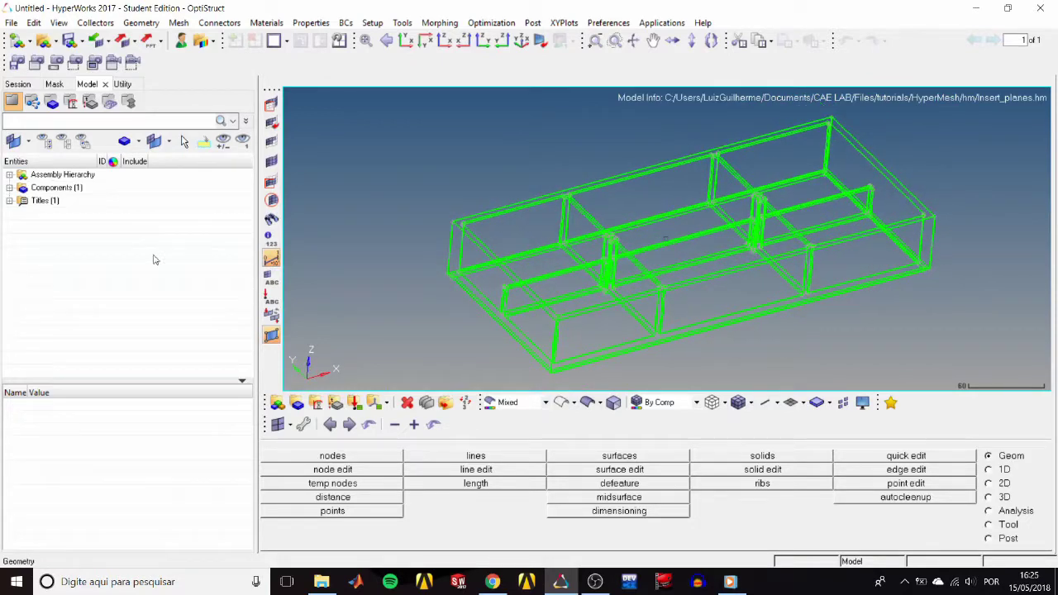
left_click(9, 187)
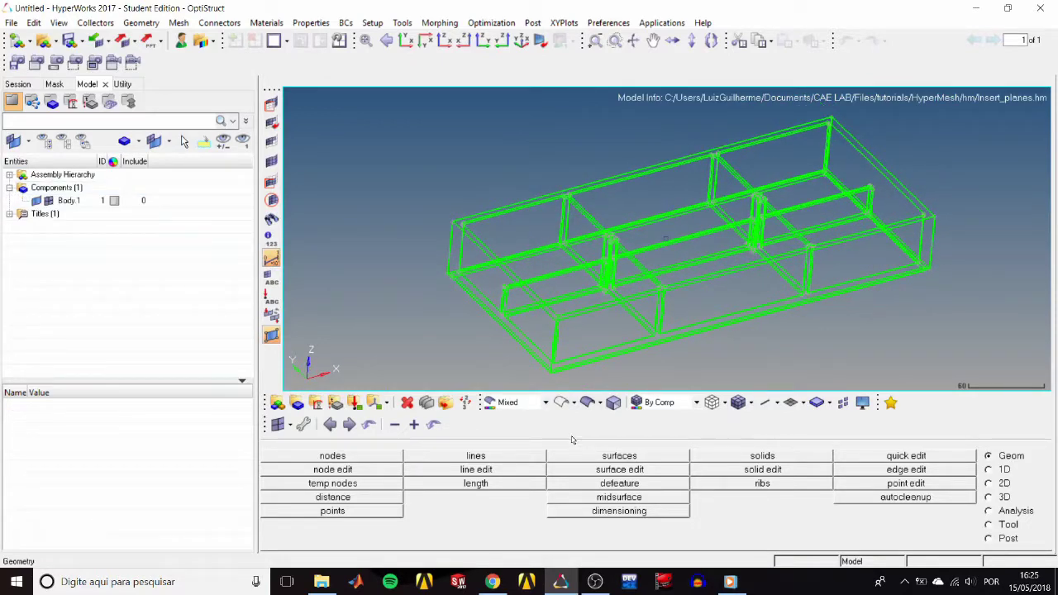
left_click(586, 403)
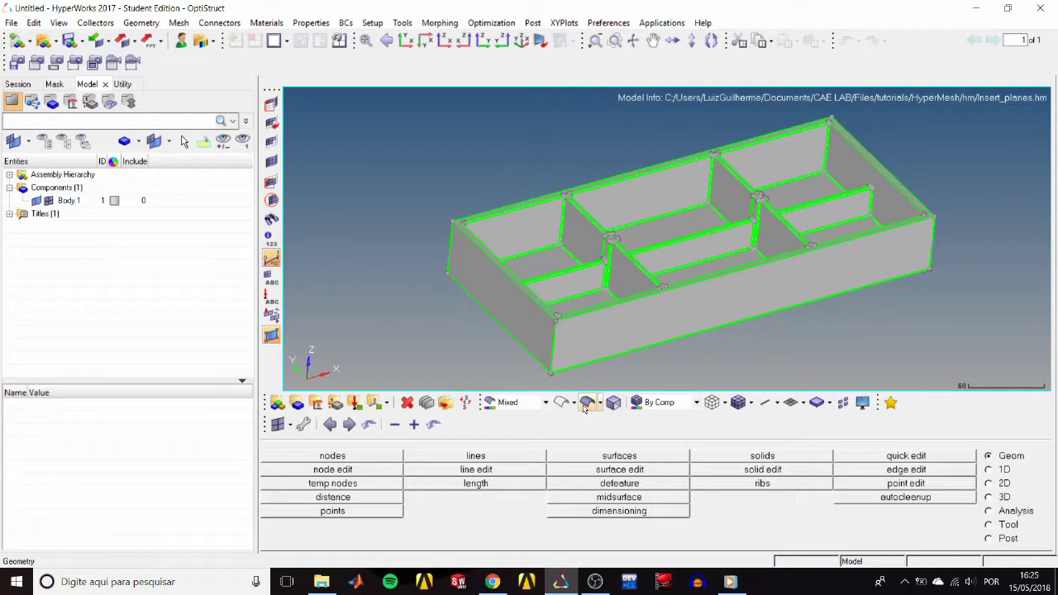
left_click(545, 402)
left_click(516, 422)
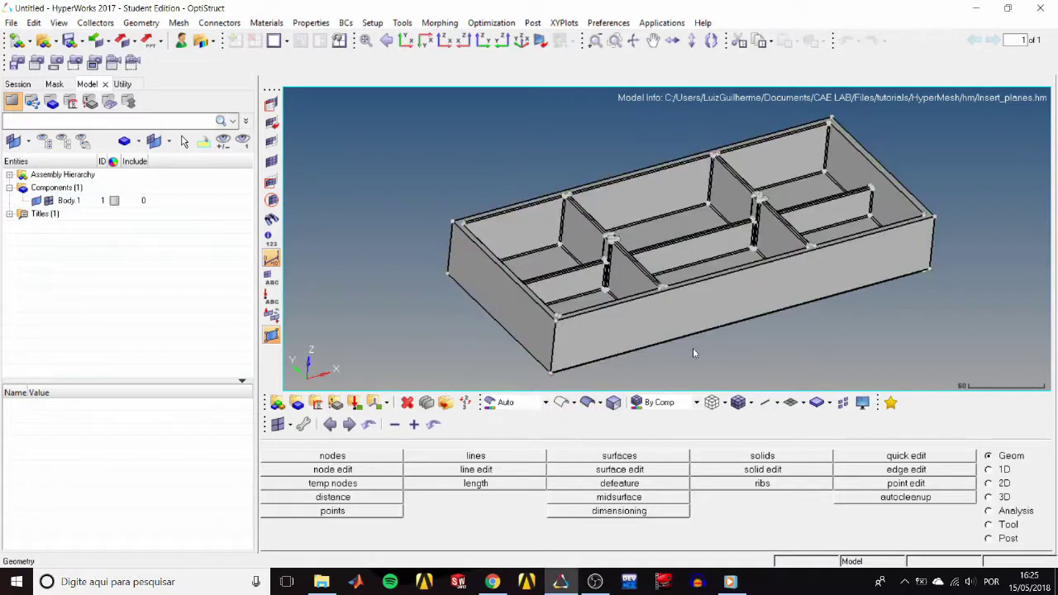
right_click_drag(694, 271, 580, 313, "ctrl")
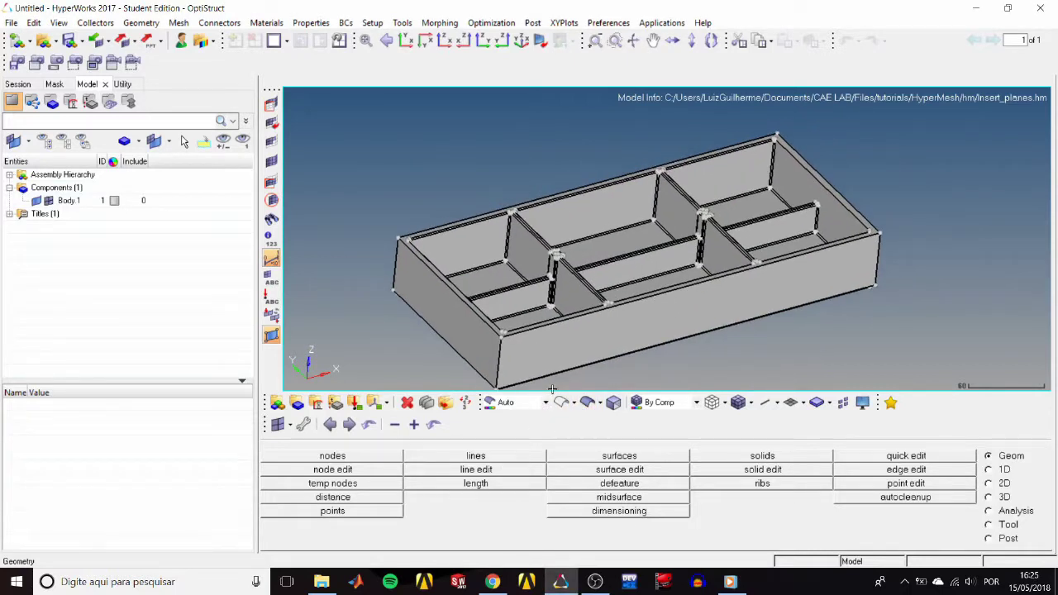
scroll(581, 256, "up", 3)
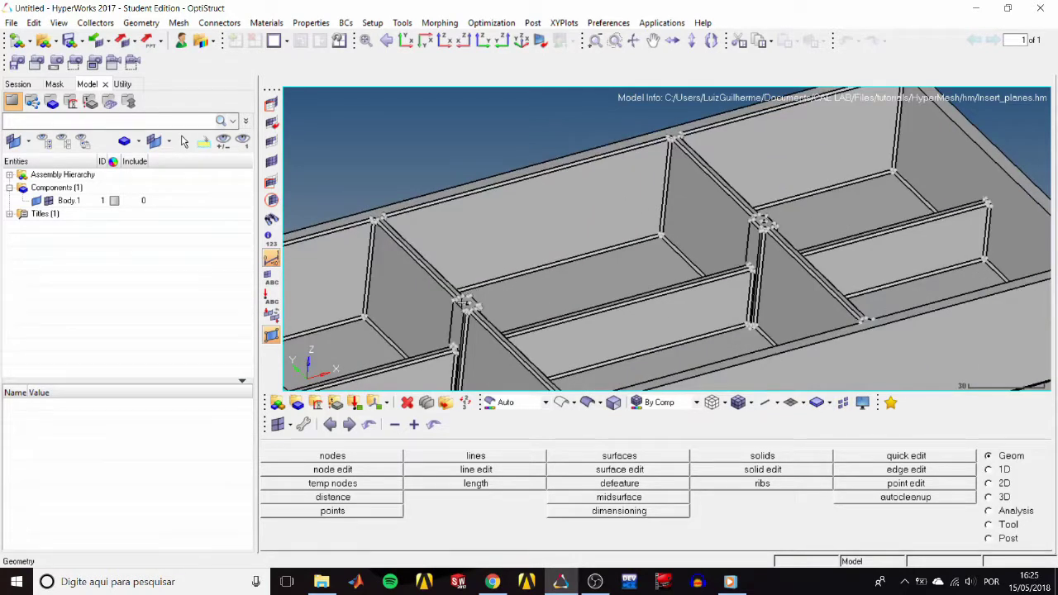
scroll(474, 308, "up", 4)
scroll(481, 317, "down", 6)
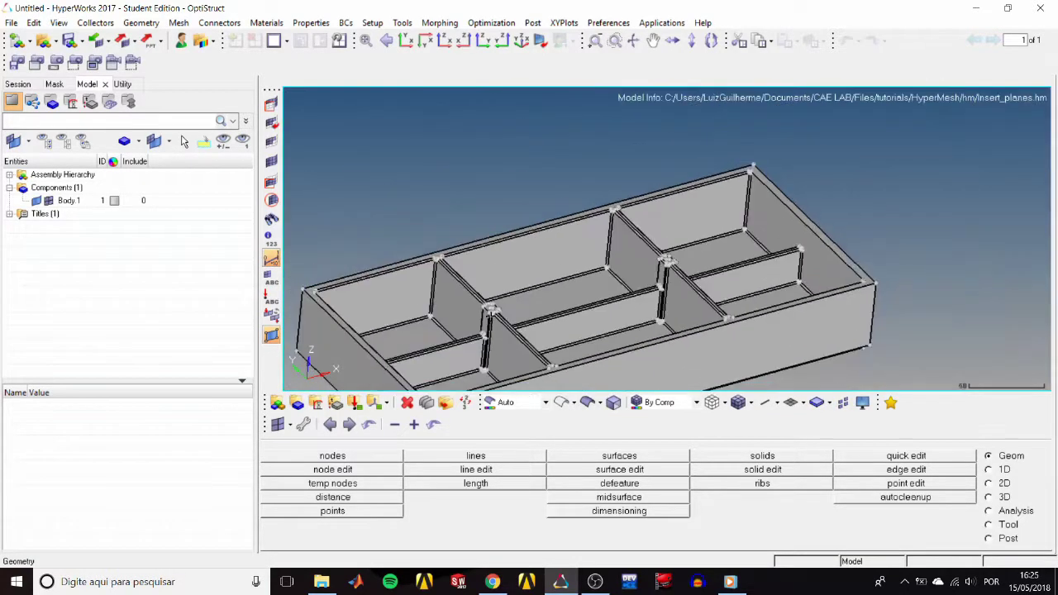
Choose auto midsurface, review the extraction options, and select the tray's surfaces for extraction
left_click(625, 498)
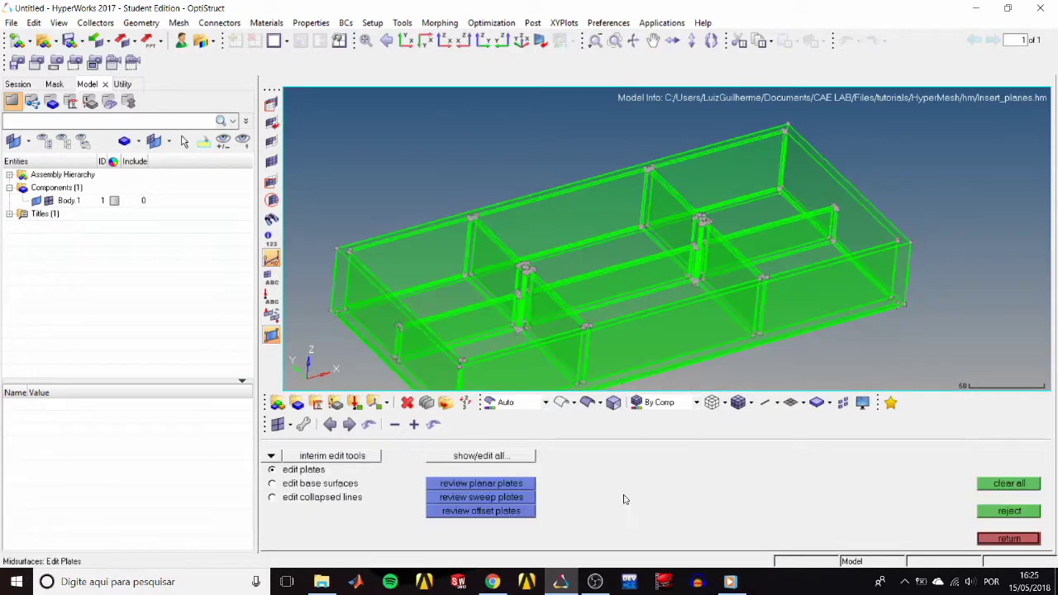
left_click(274, 457)
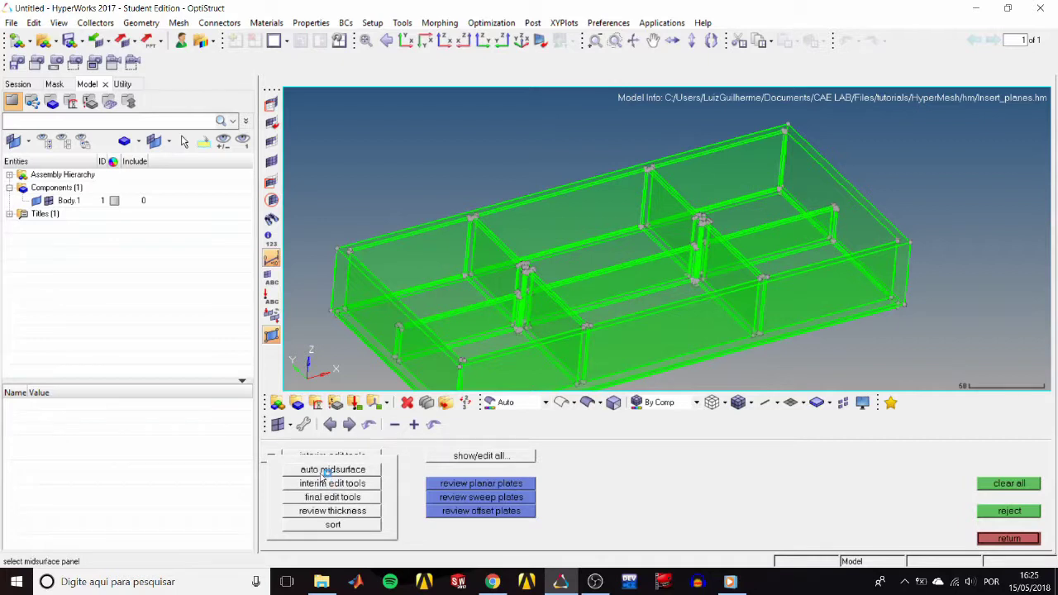
left_click(329, 469)
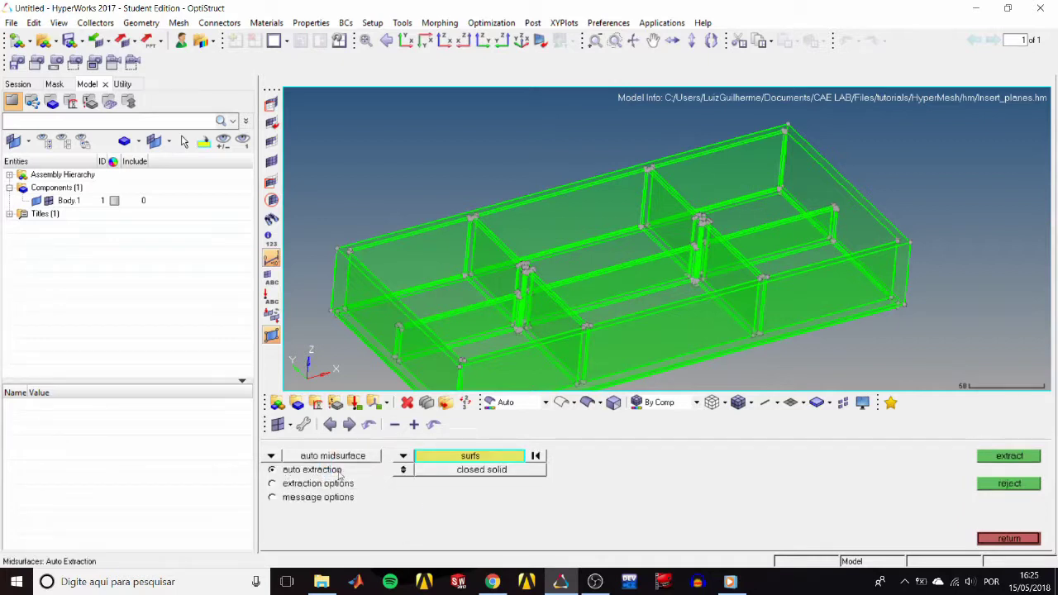
scroll(595, 298, "down", 3)
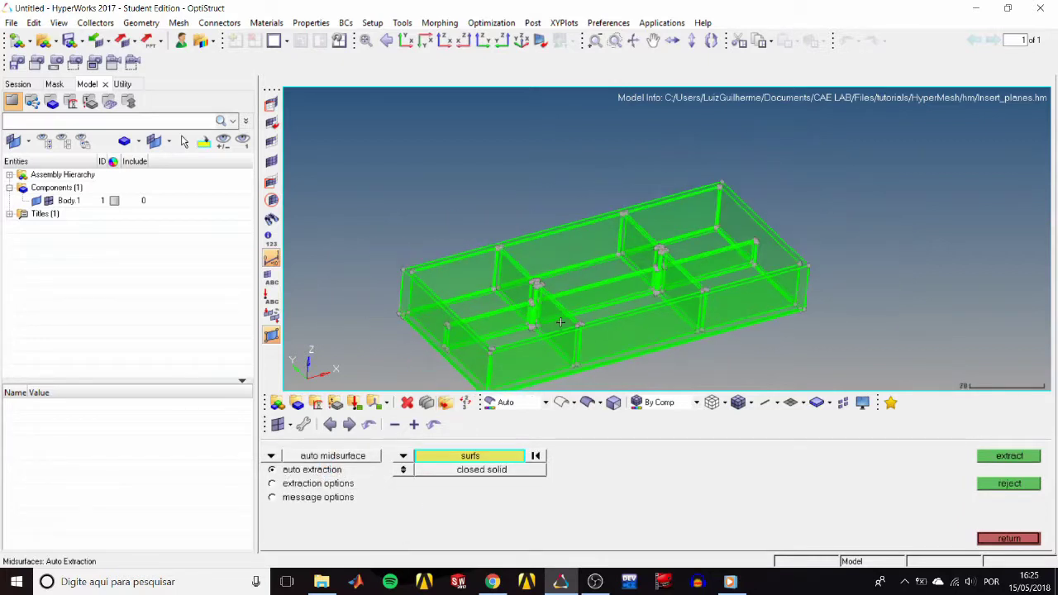
left_click(311, 485)
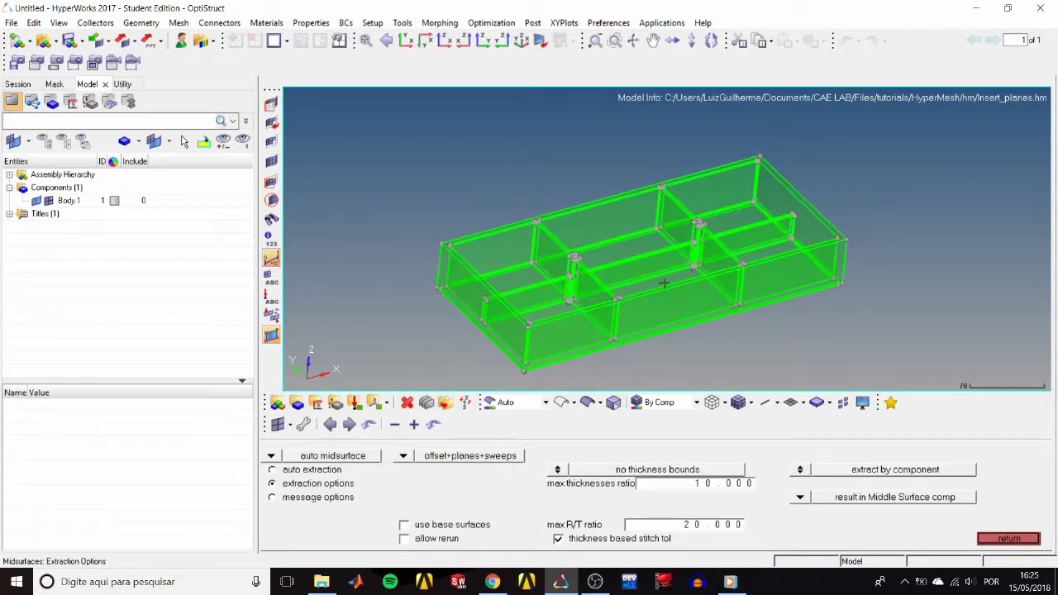
left_click(310, 471)
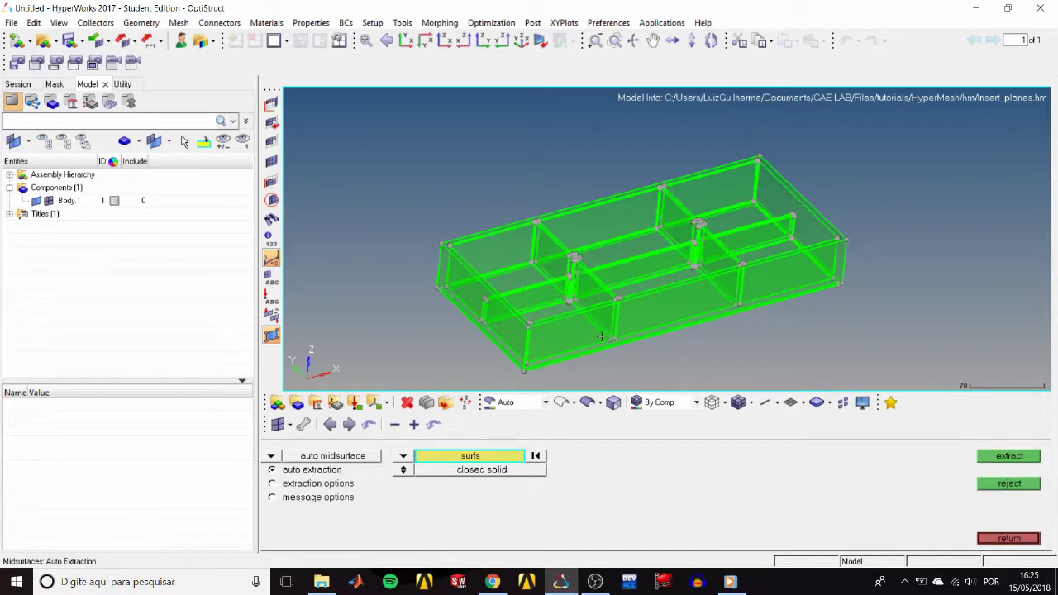
left_click(651, 314)
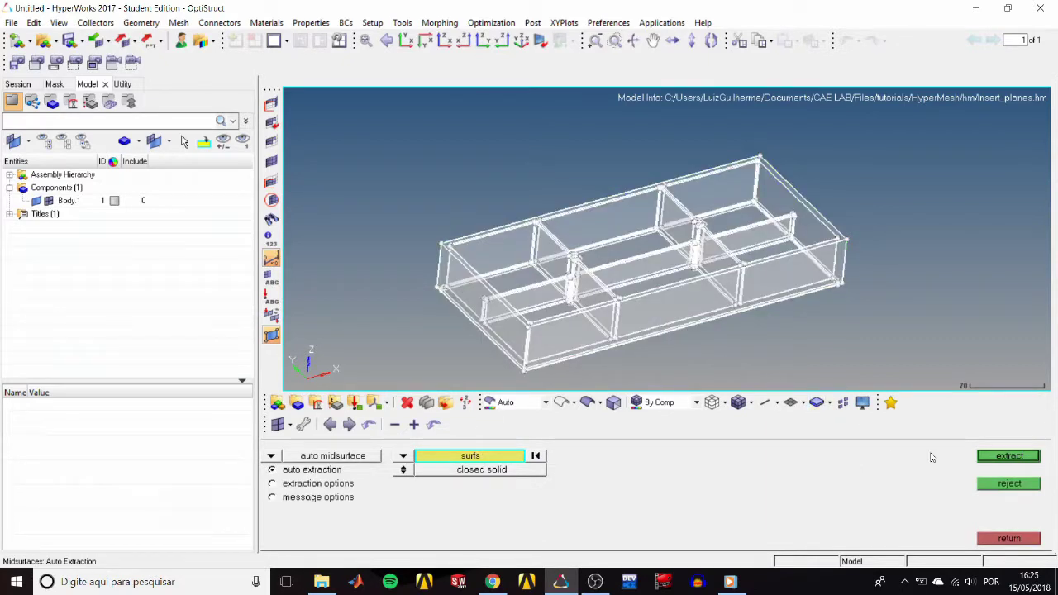
Run the extraction to create the Middle Surface component
left_click(1023, 457)
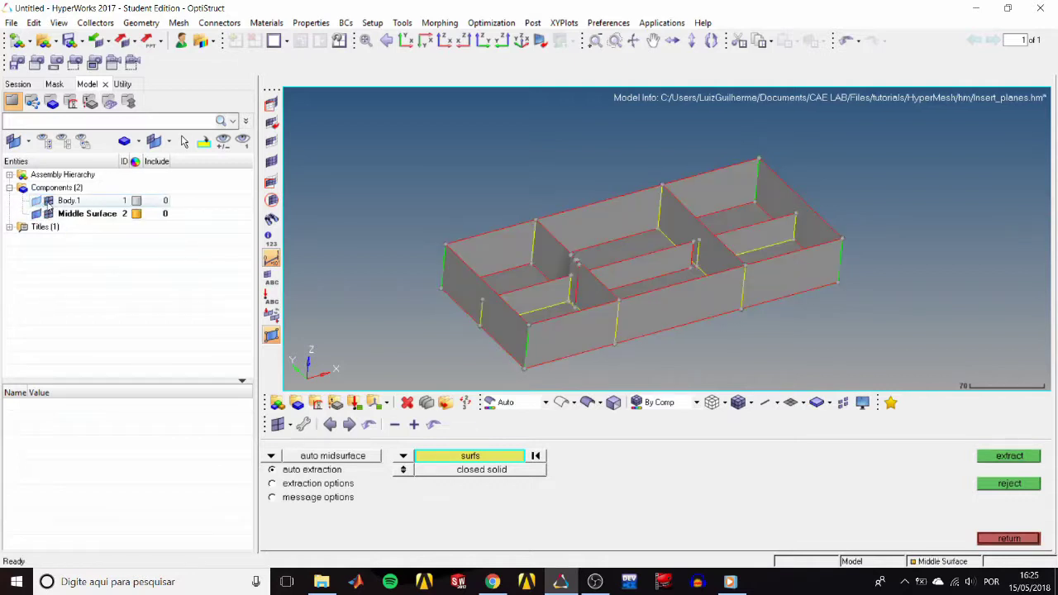
scroll(577, 225, "up", 2)
scroll(577, 225, "up", 5)
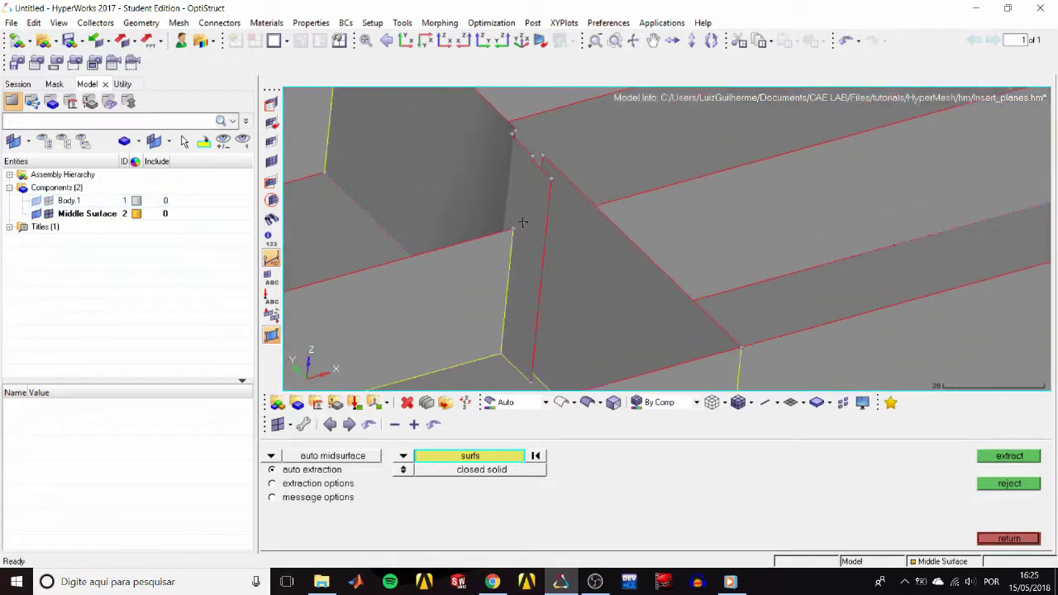
scroll(534, 179, "down", 4)
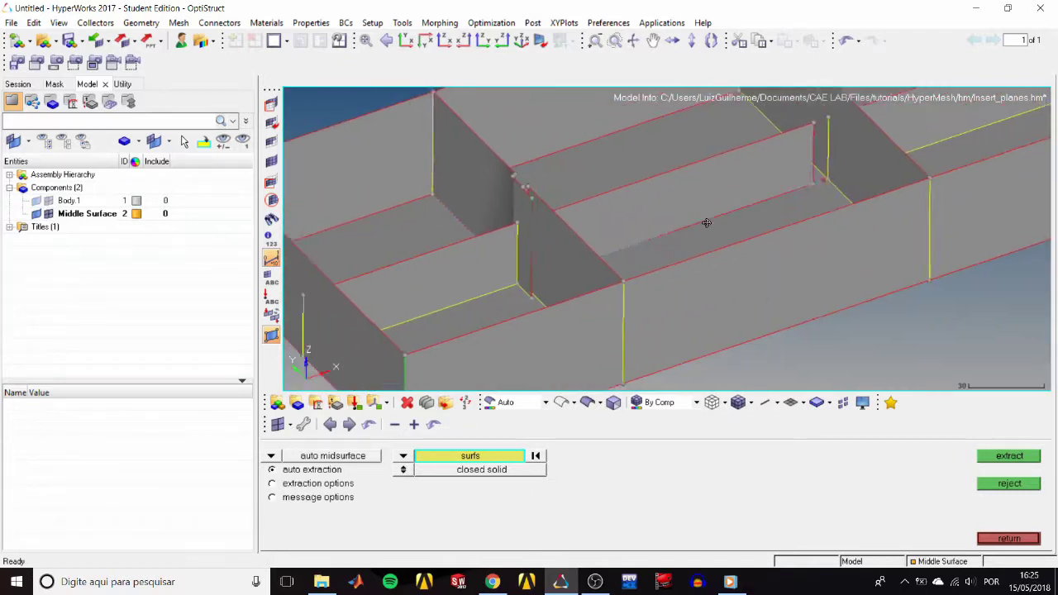
scroll(630, 228, "up", 4)
scroll(630, 227, "down", 5)
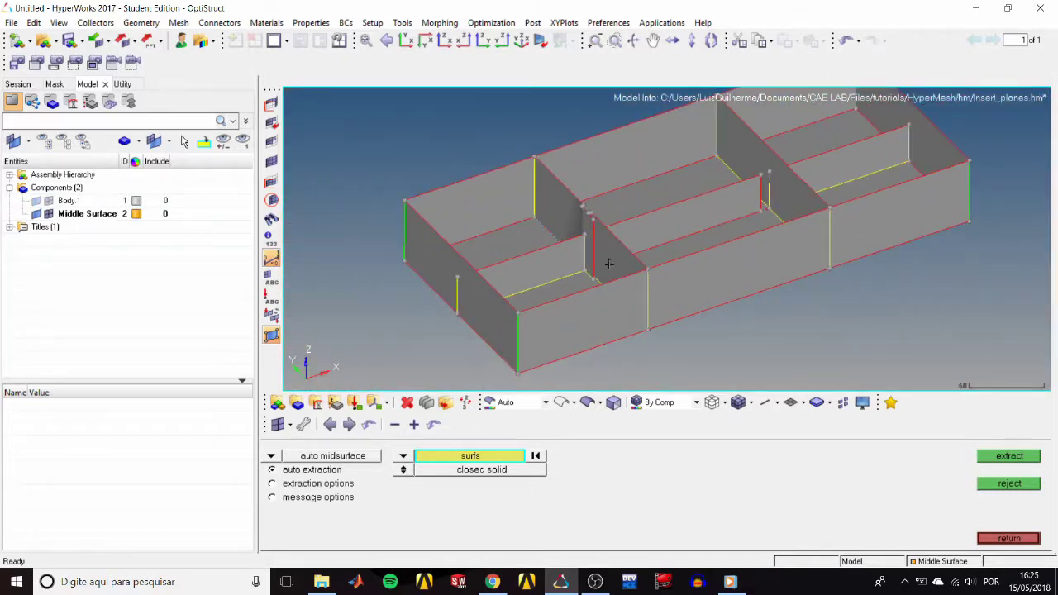
Switch the geometry colour mode to Mixed and inspect the orange midsurface
left_click(546, 403)
left_click(516, 485)
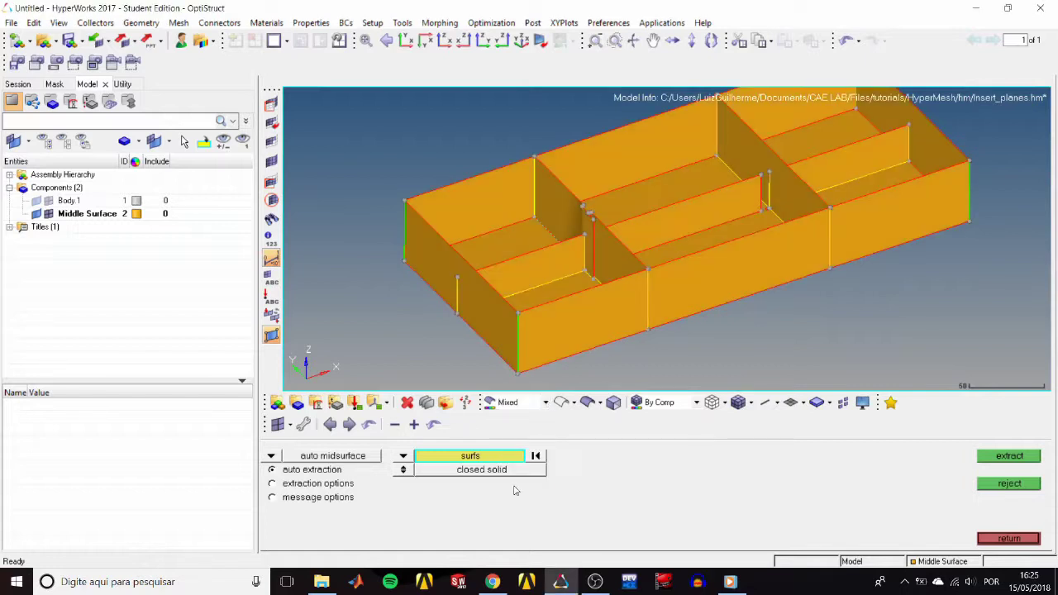
scroll(552, 250, "down", 3)
left_click_drag(497, 250, 513, 222, "ctrl")
scroll(513, 221, "up", 4)
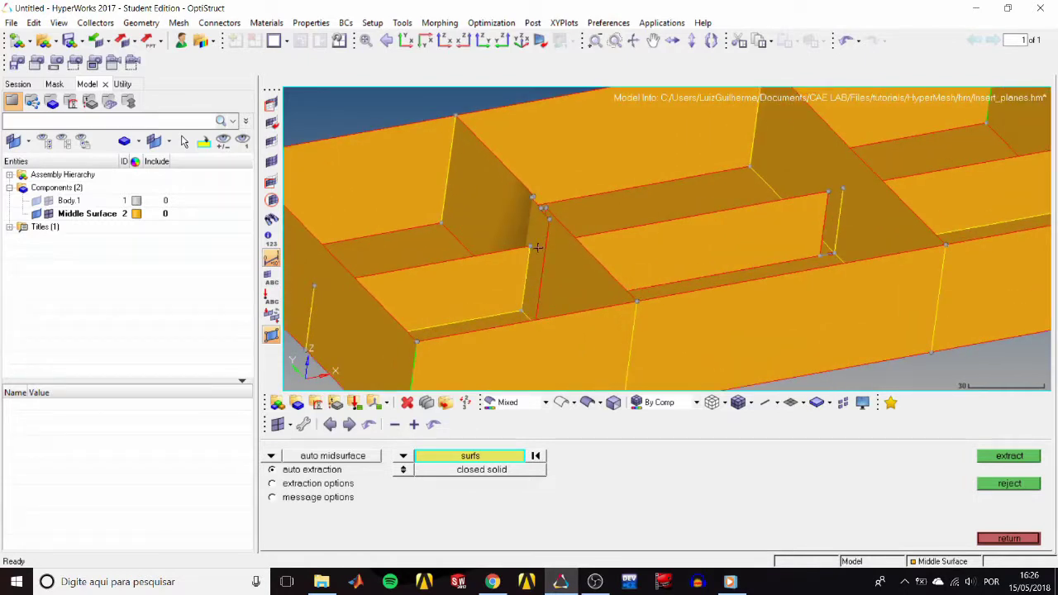
scroll(547, 239, "down", 3)
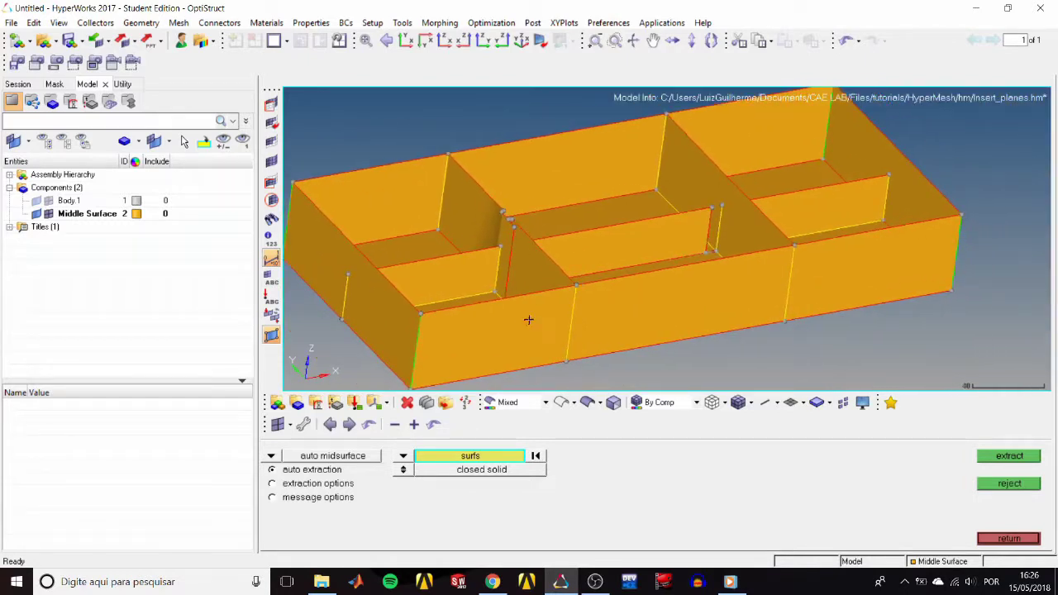
Switch to the interim edit tools and show all midsurface plates coloured for editing
left_click(271, 456)
left_click(318, 490)
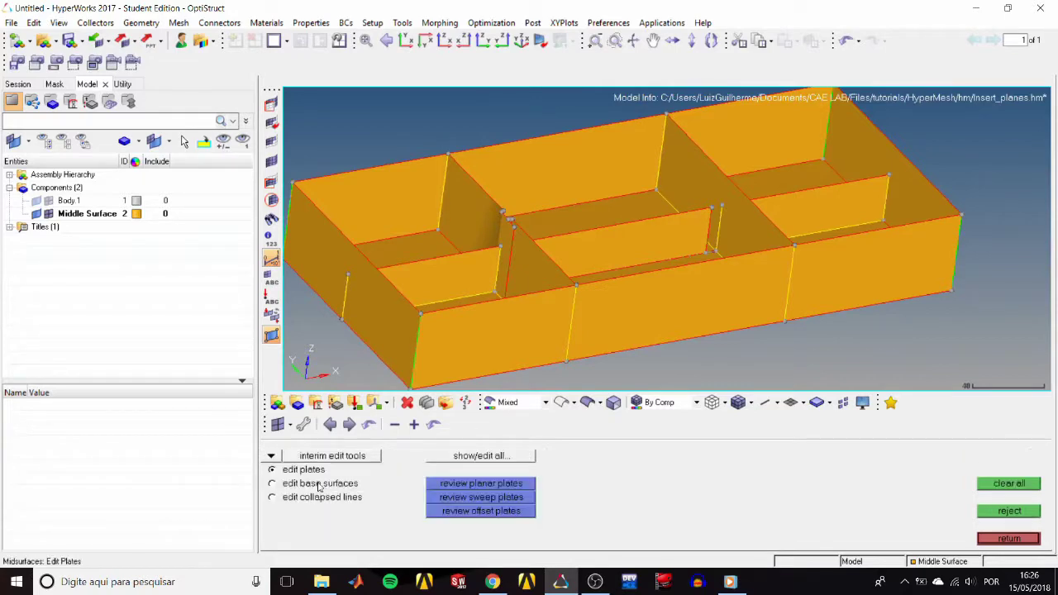
left_click(464, 457)
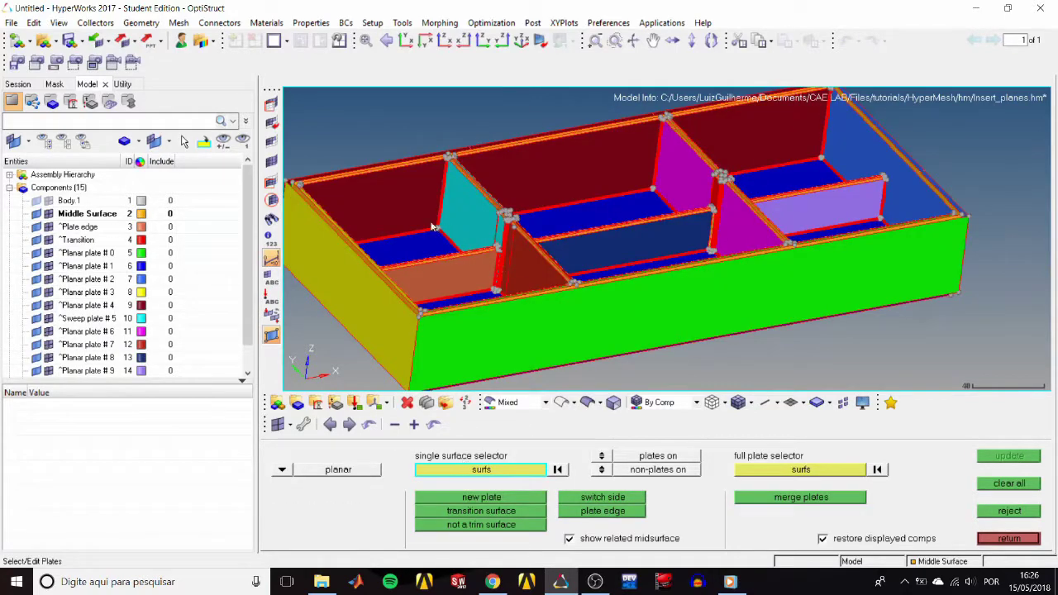
mouse_move(423, 223)
left_mouse_down("ctrl")
mouse_move(382, 223)
mouse_move(458, 249)
left_mouse_up("ctrl")
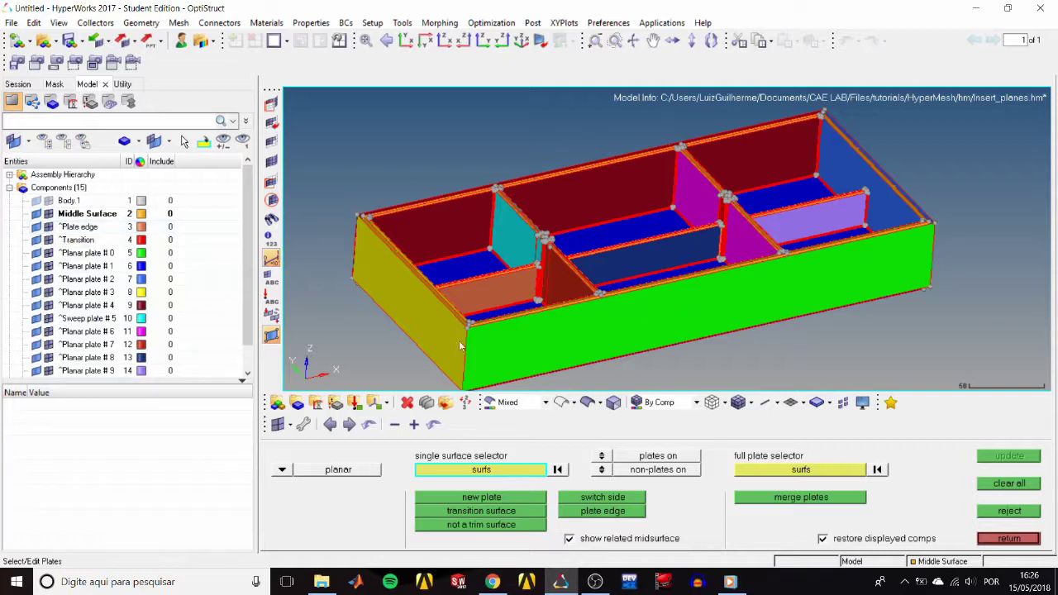
left_click(50, 214)
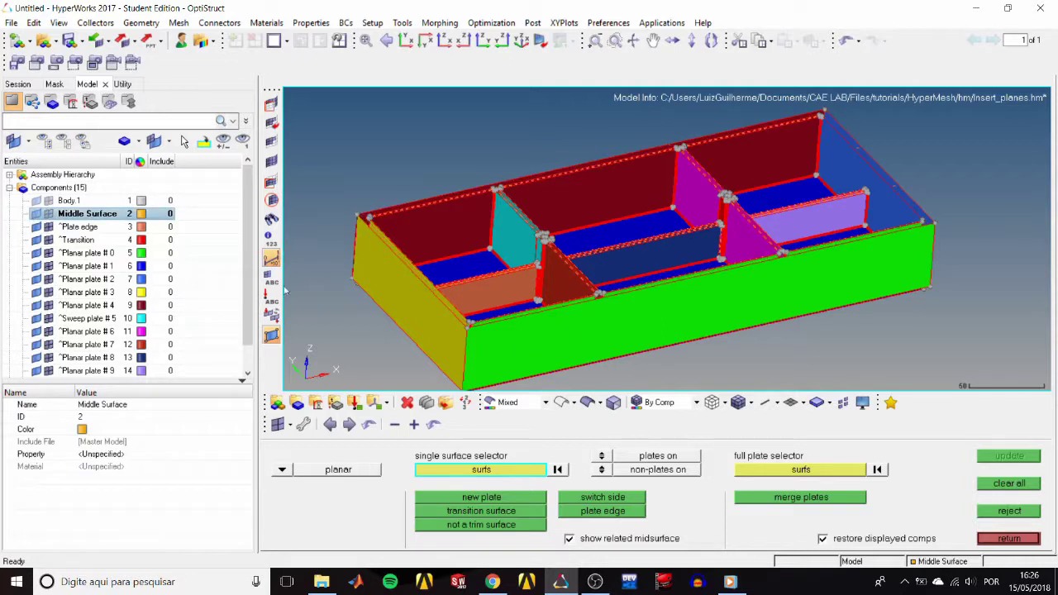
Hide the front, back and both end wall plates using the full plate selector
left_click(784, 471)
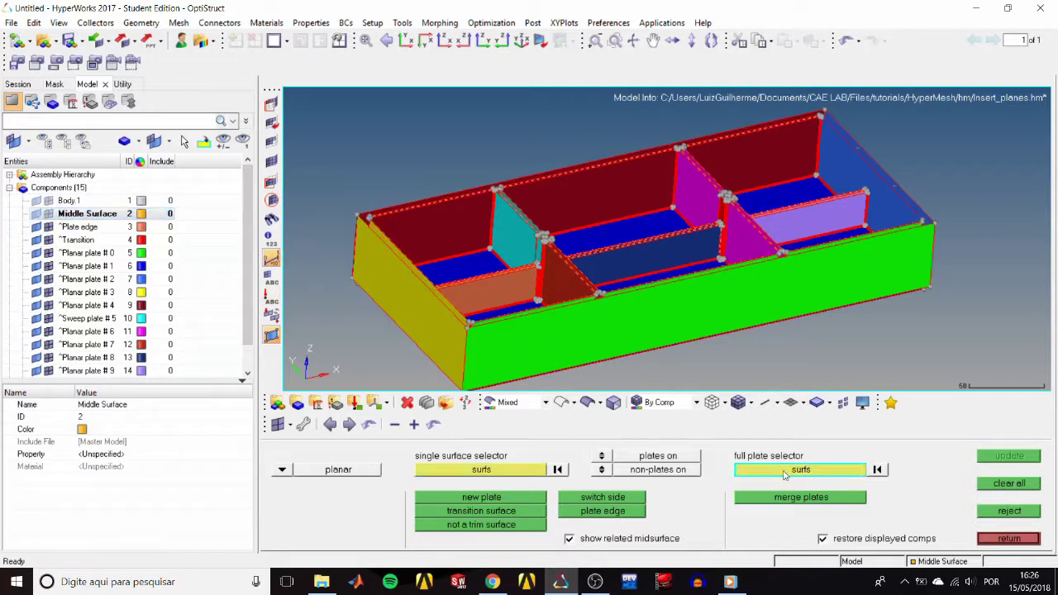
left_click(648, 313)
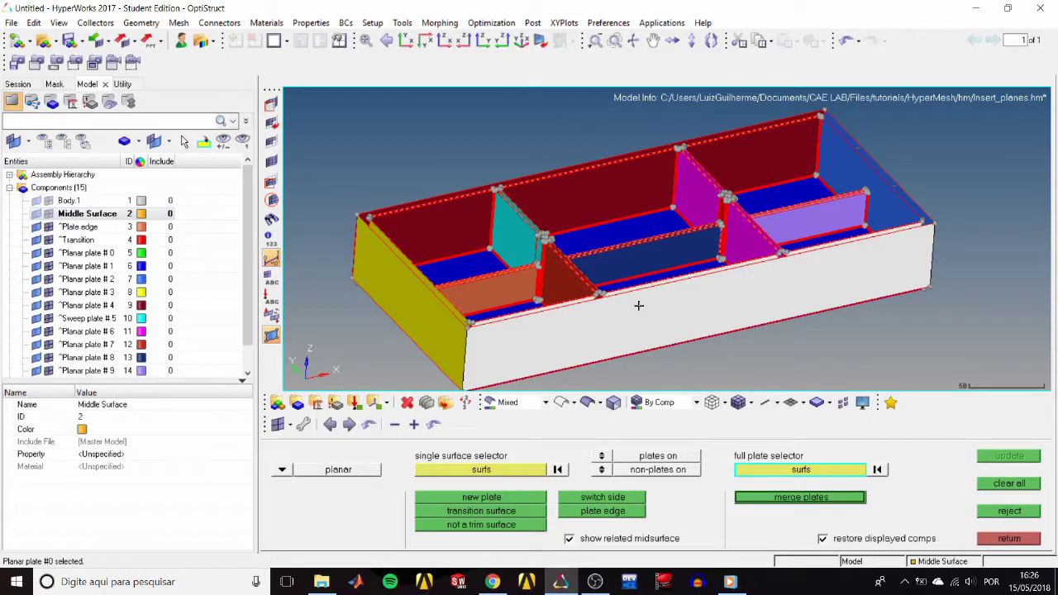
left_click(661, 312)
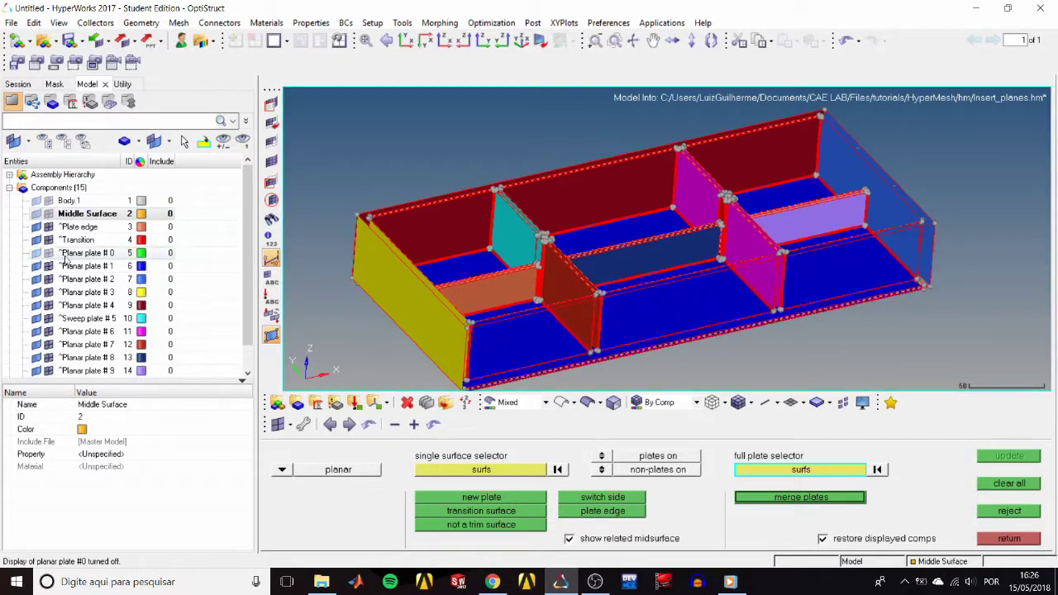
left_click(586, 191)
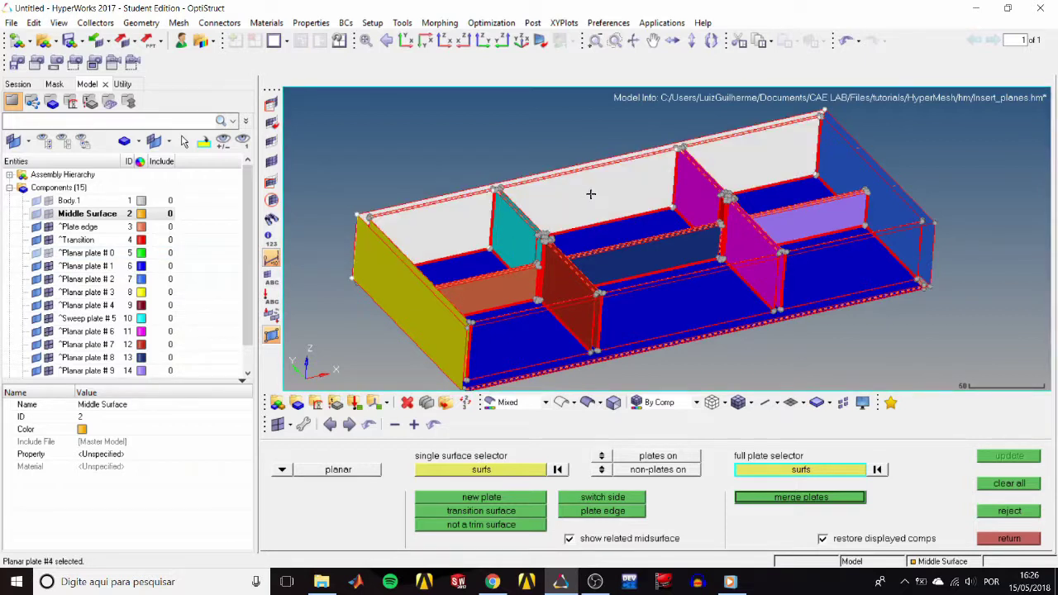
left_click(585, 189)
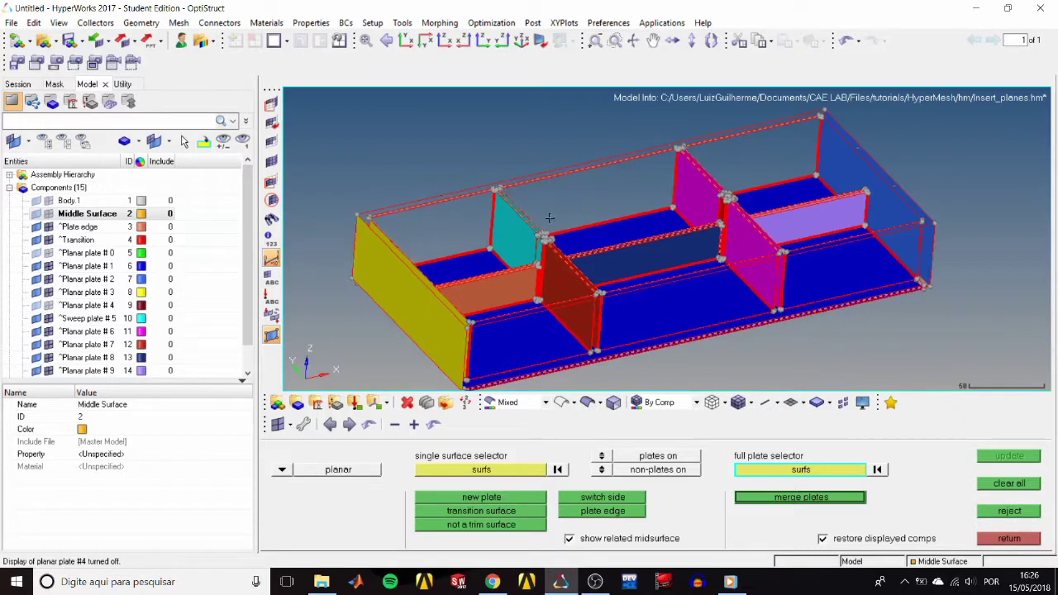
left_click(385, 290)
left_click(390, 290)
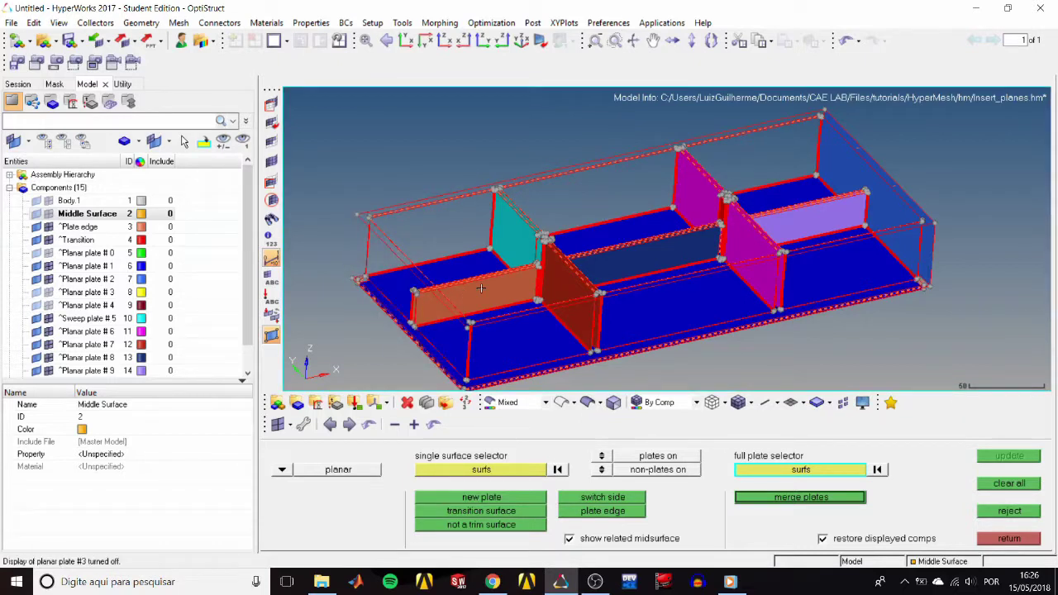
left_click(897, 201)
left_click(892, 214)
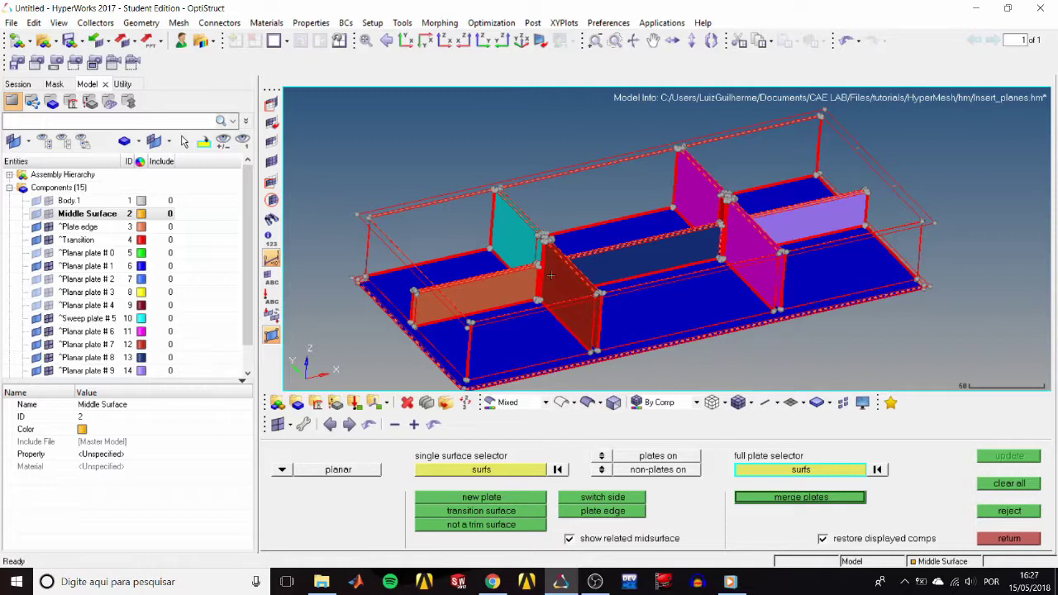
Merge the orange, dark and lavender pieces of the long middle rib into one plate
left_click(514, 283)
left_click(628, 252)
left_click(788, 222)
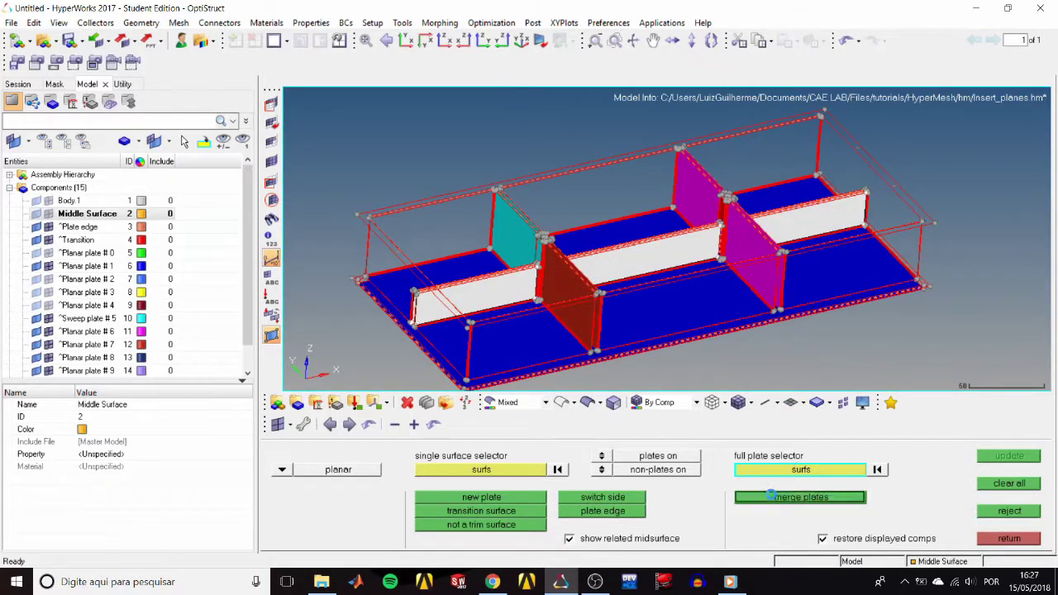
left_click(771, 497)
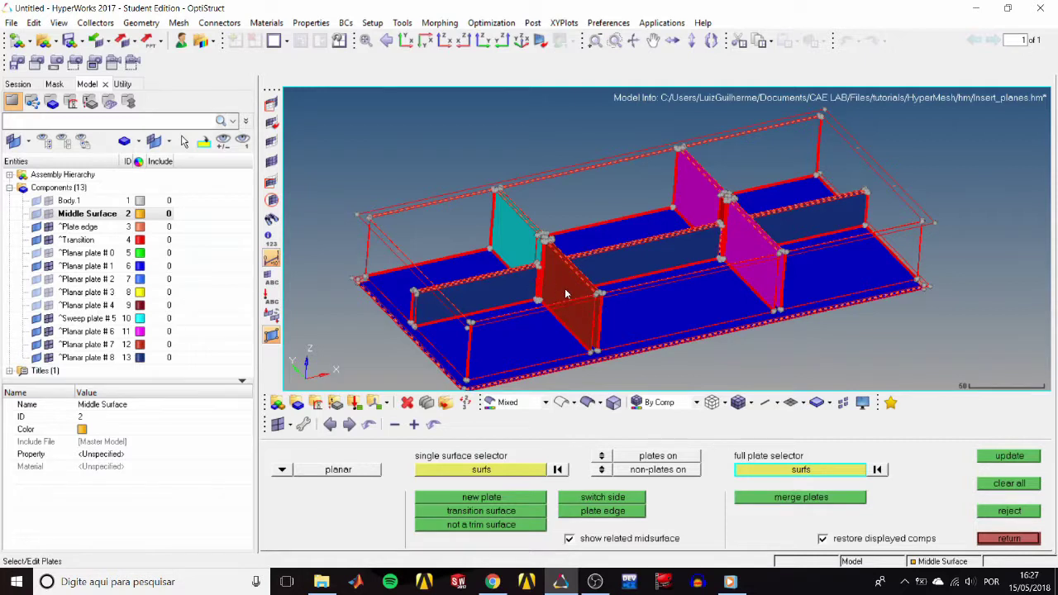
Merge the dark-red/cyan and magenta cross-rib pieces, confirming the type change, then update
left_click(564, 291)
left_click(523, 247)
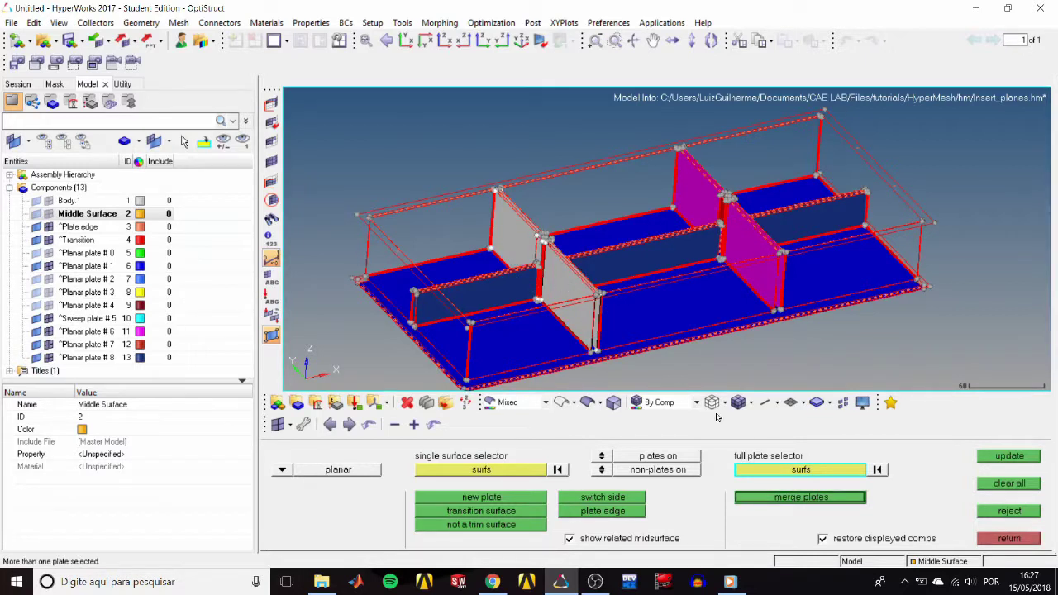
left_click(796, 497)
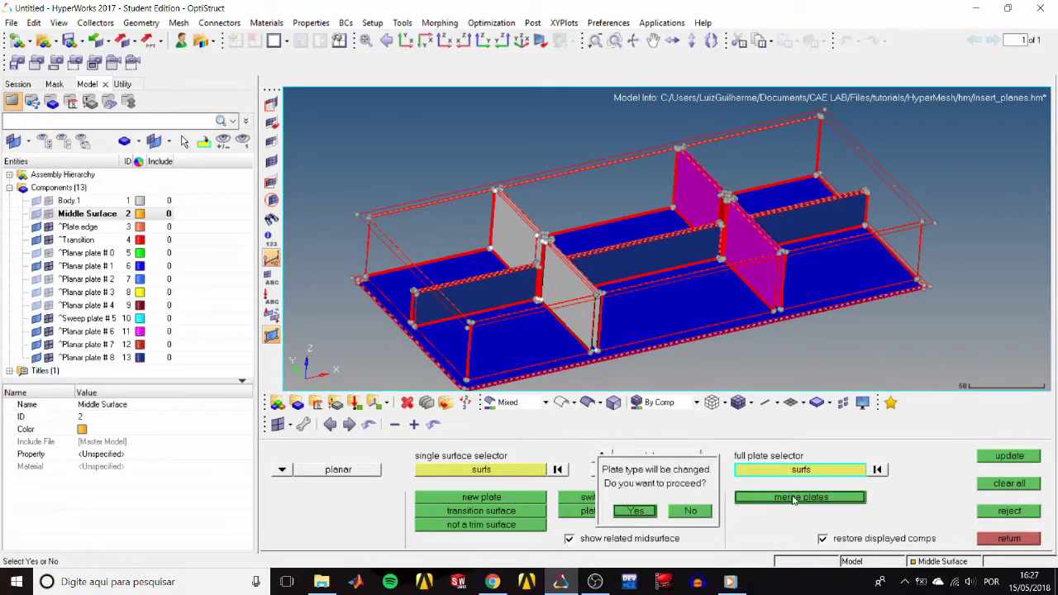
left_click(636, 511)
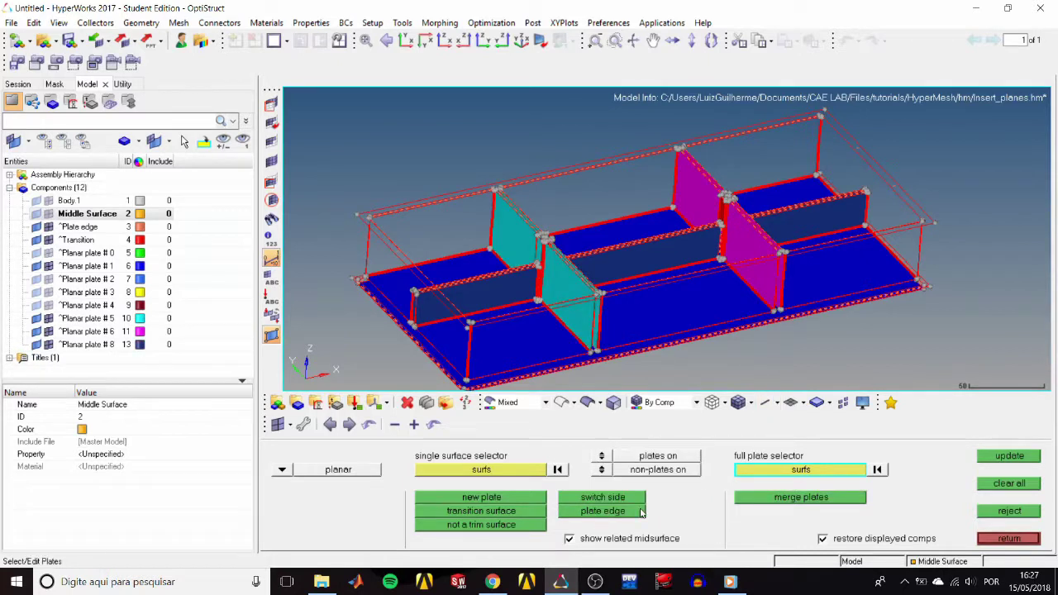
left_click(759, 251)
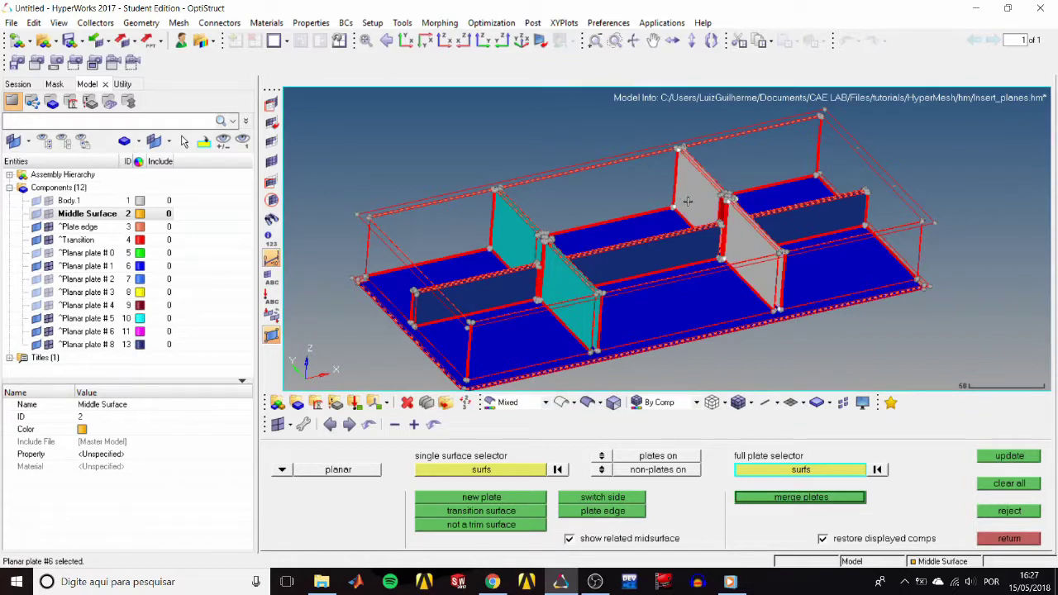
left_click(781, 501)
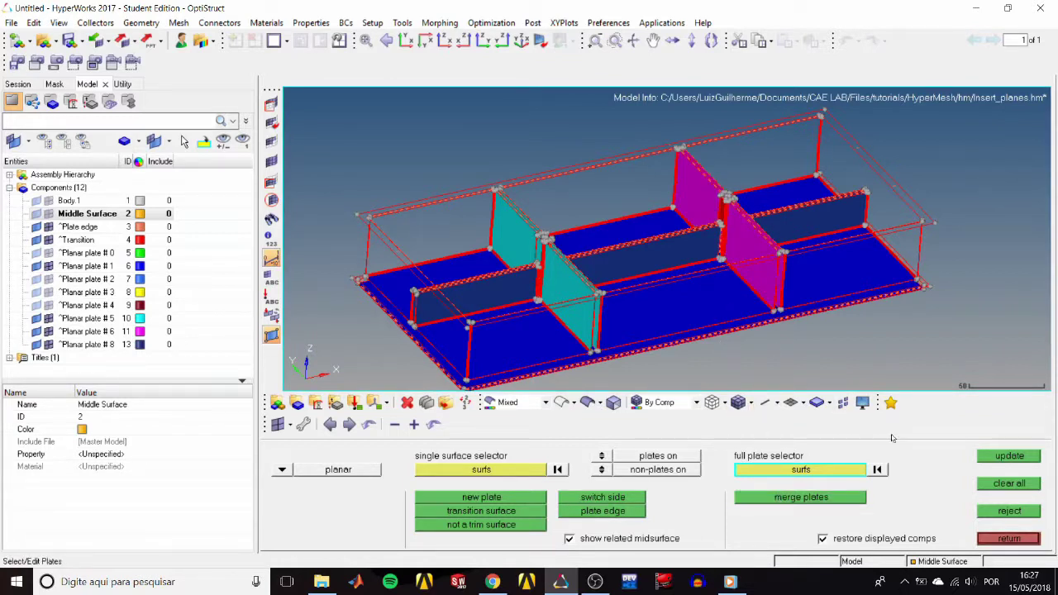
left_click(997, 460)
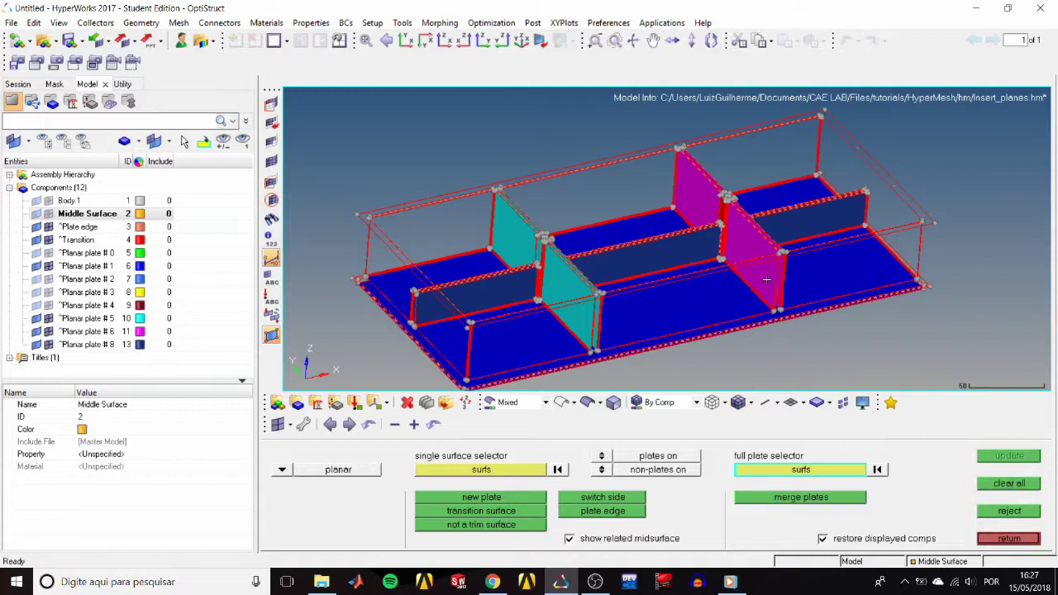
left_click(999, 539)
scroll(508, 245, "up", 1)
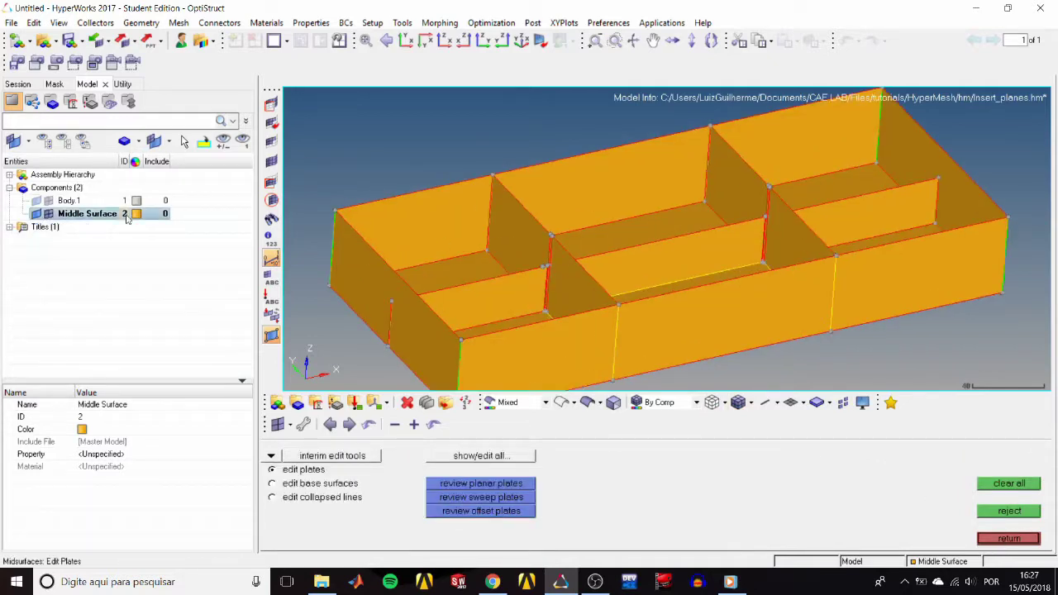
scroll(562, 222, "up", 3)
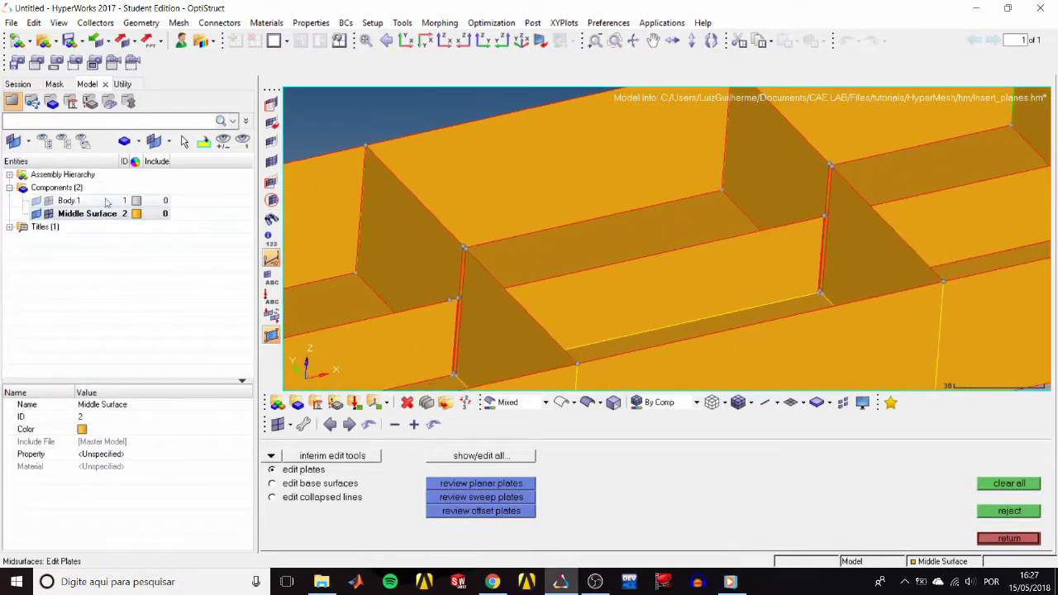
scroll(496, 305, "up", 3)
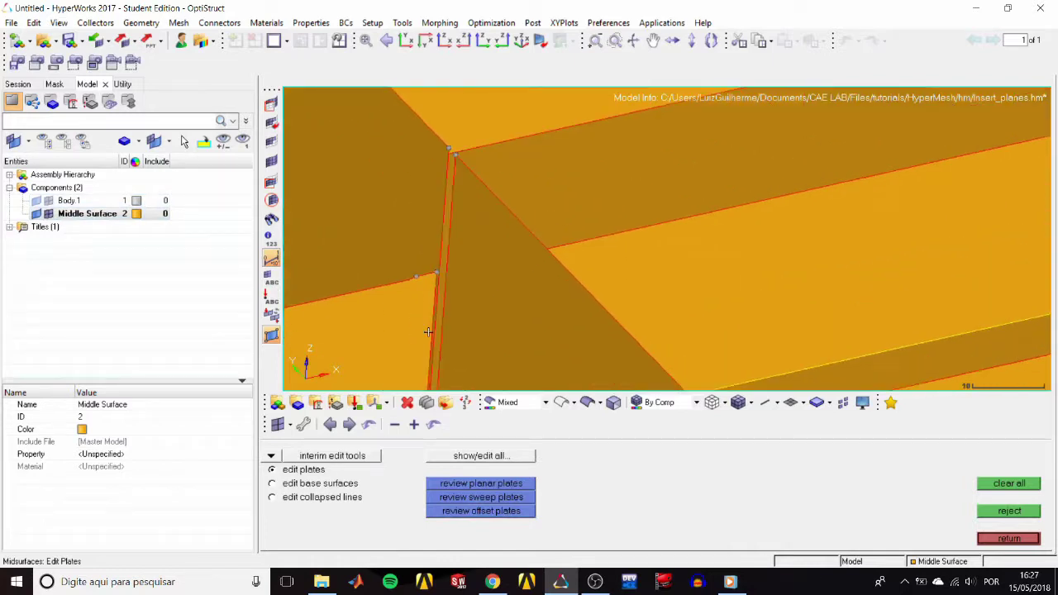
mouse_move(440, 319)
left_mouse_down("ctrl")
mouse_move(543, 300)
mouse_move(562, 257)
left_mouse_up("ctrl")
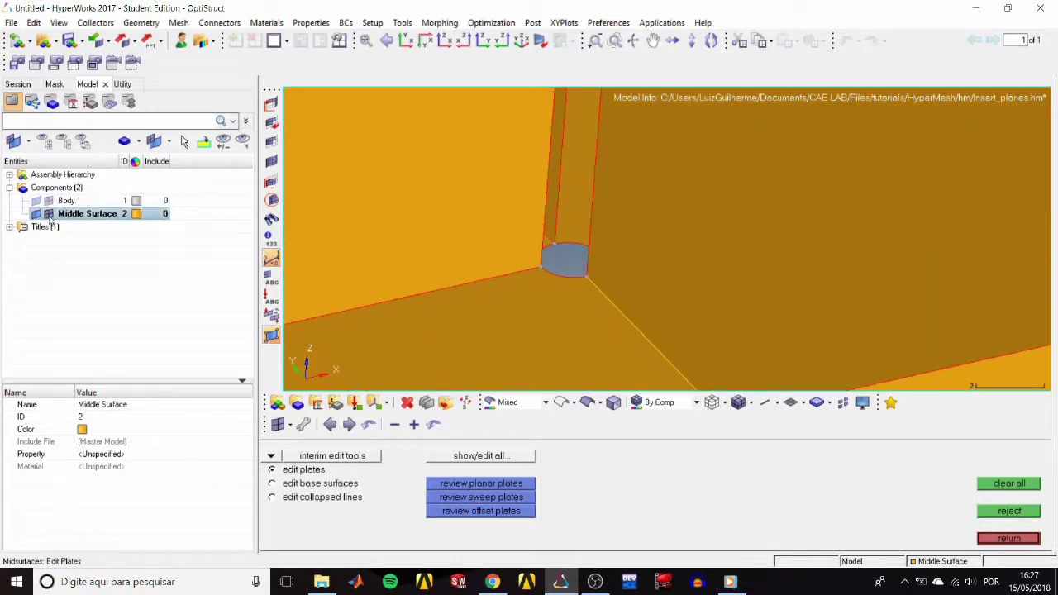
scroll(517, 285, "down", 5)
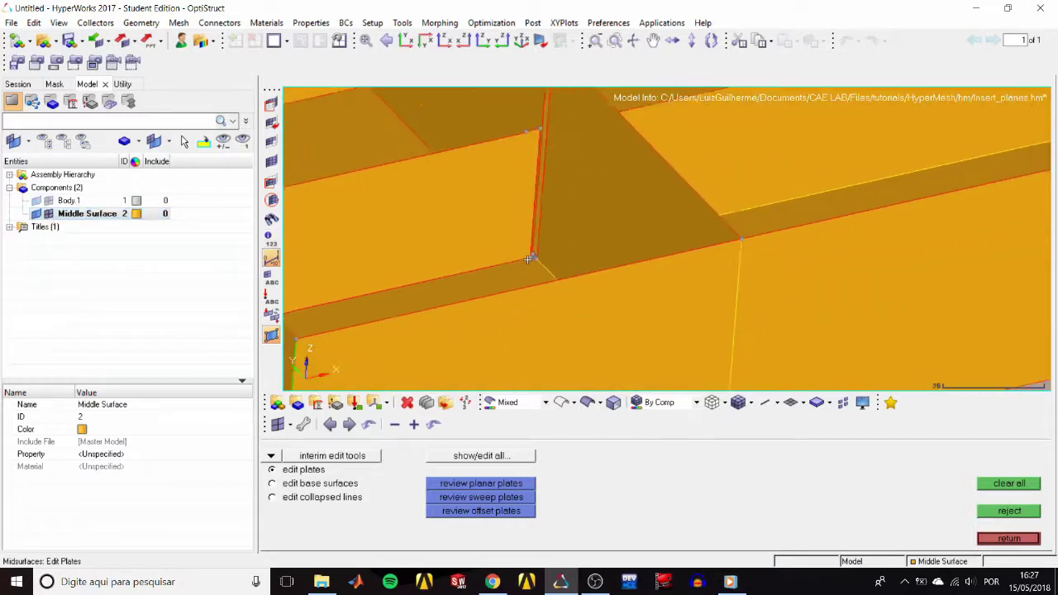
mouse_move(504, 281)
left_mouse_down("ctrl")
mouse_move(514, 249)
mouse_move(492, 299)
left_mouse_up("ctrl")
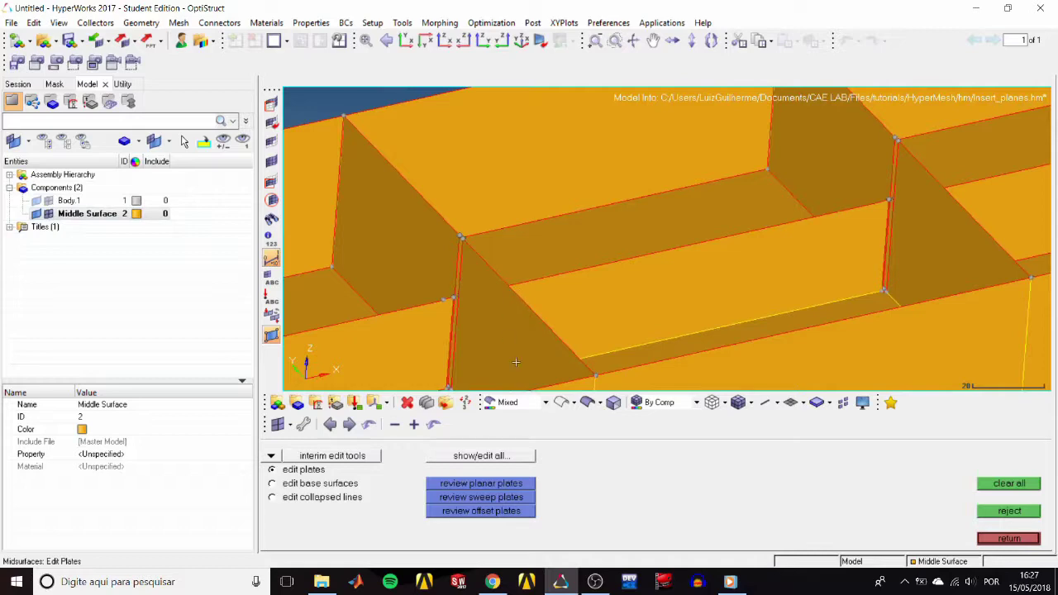
left_click(481, 456)
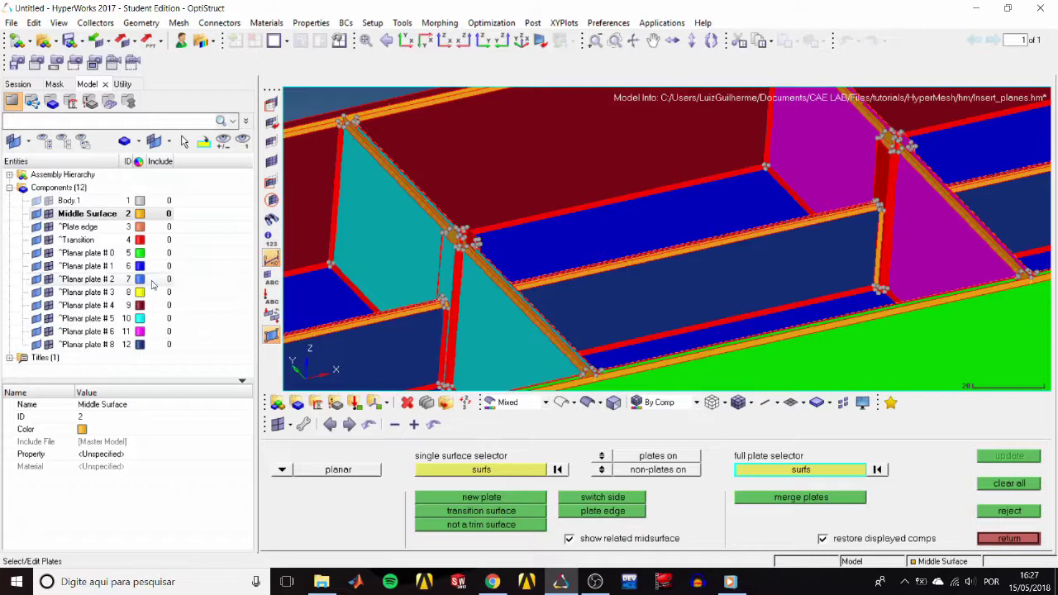
Show only the Plate edge component
left_click(96, 228)
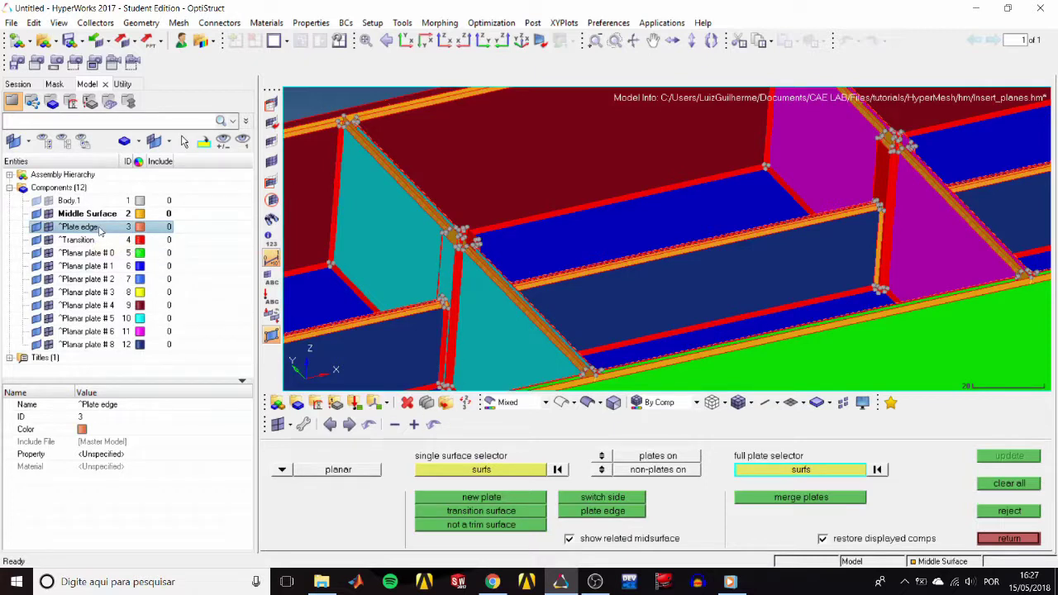
right_click(99, 231)
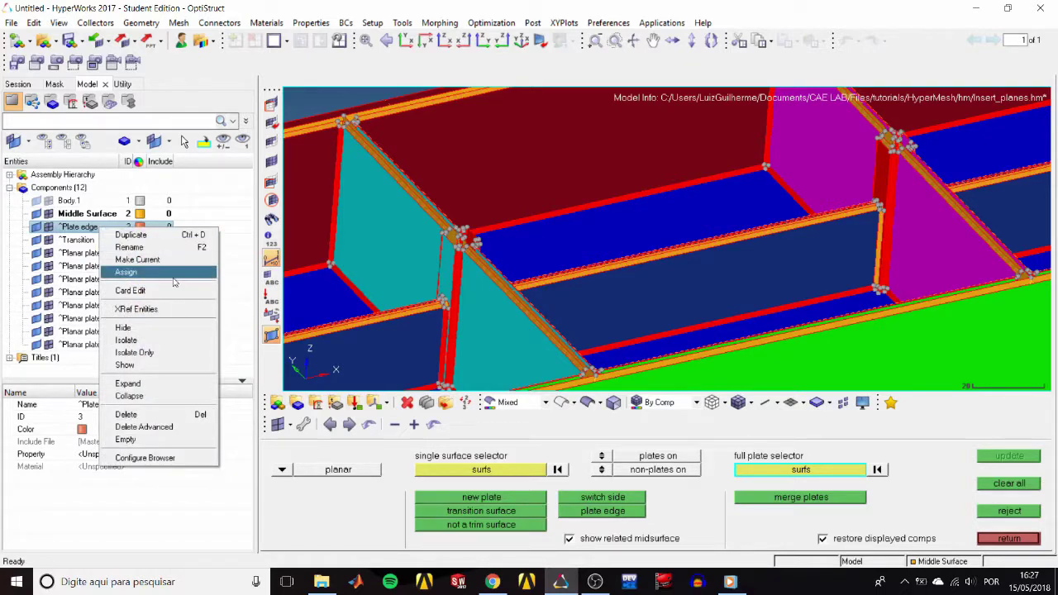
left_click(126, 339)
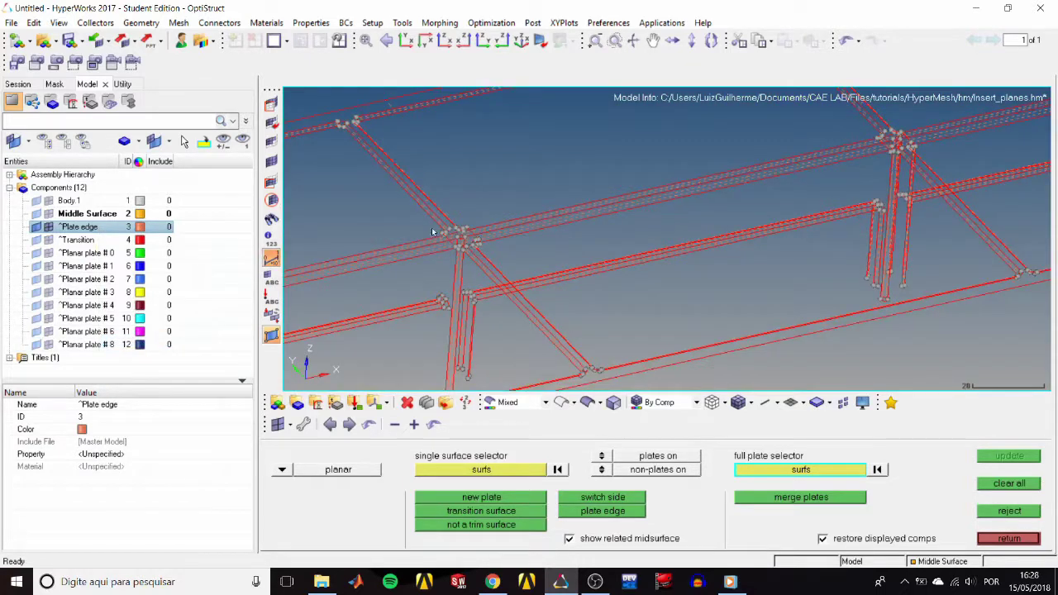
left_click_drag(695, 274, 880, 262, "ctrl")
Mark the vertical notch-hole surface as not a trim surface
left_click(496, 472)
scroll(565, 247, "up", 5)
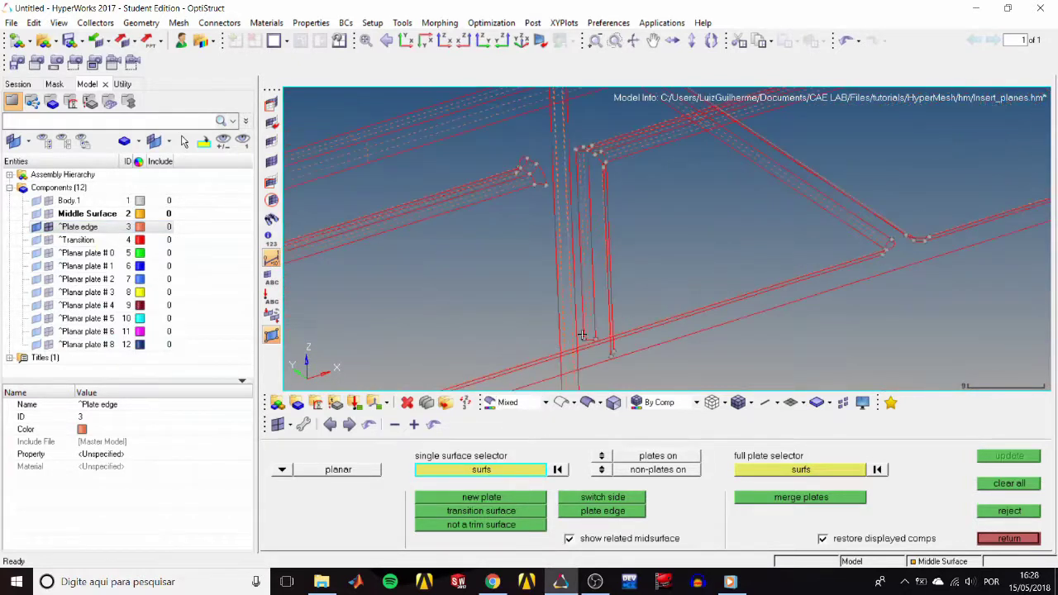
left_click(565, 248)
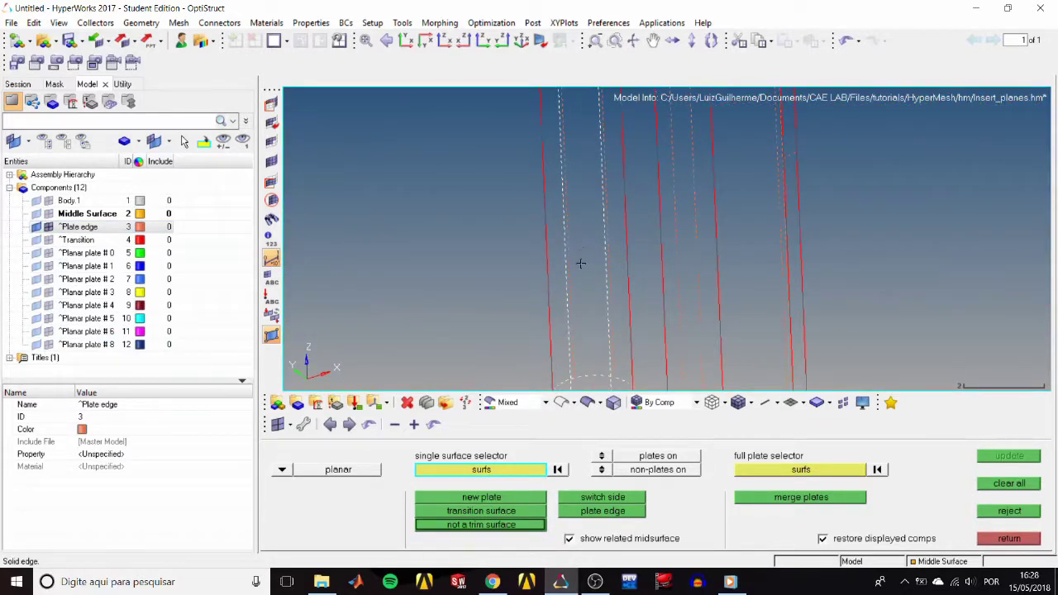
scroll(603, 257, "up", 2)
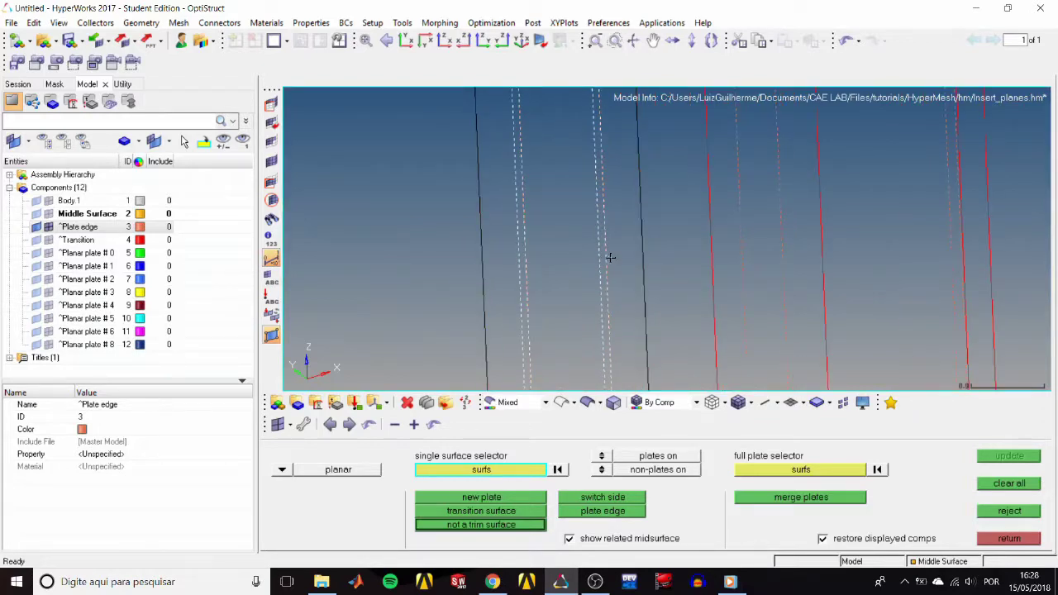
scroll(610, 258, "down", 6)
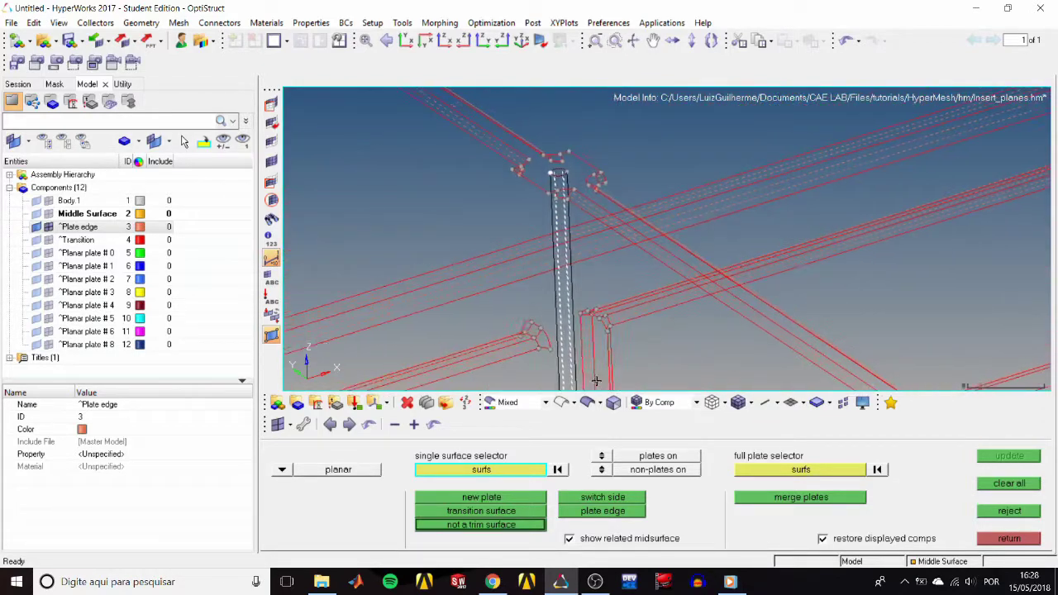
scroll(562, 174, "up", 4)
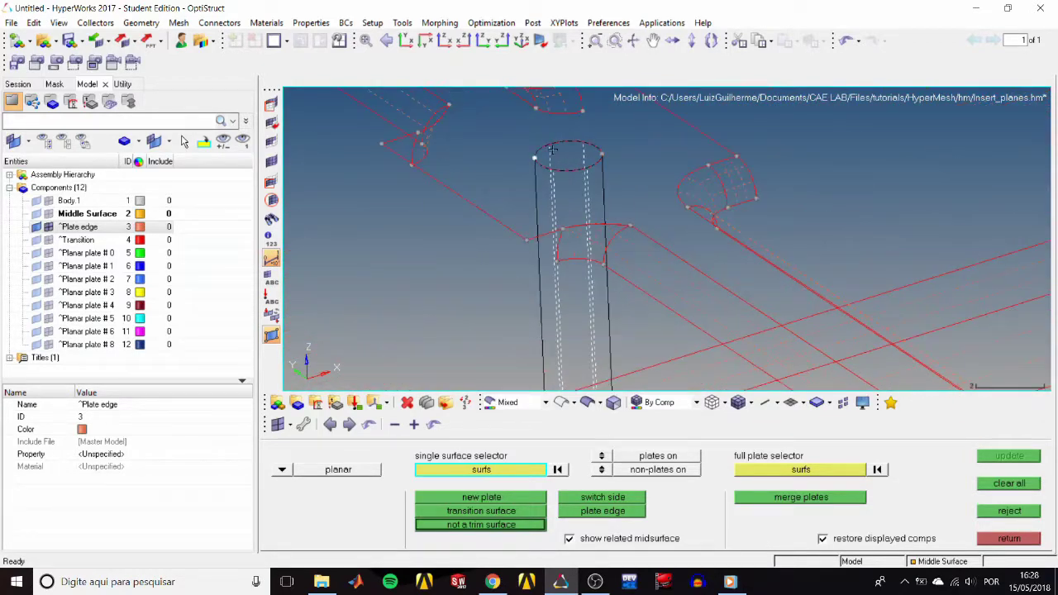
scroll(552, 182, "down", 5)
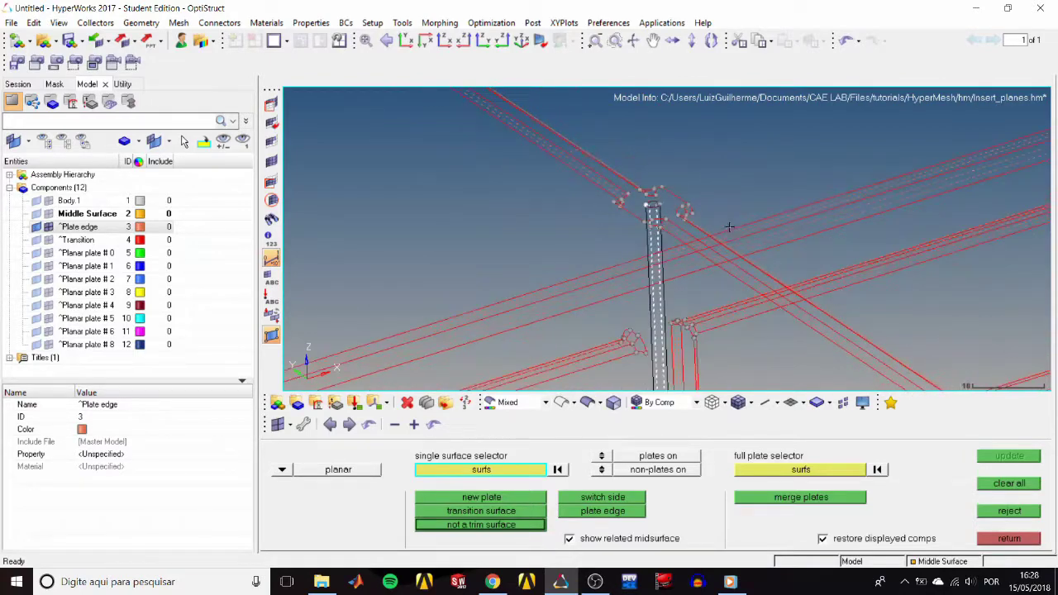
scroll(614, 172, "up", 5)
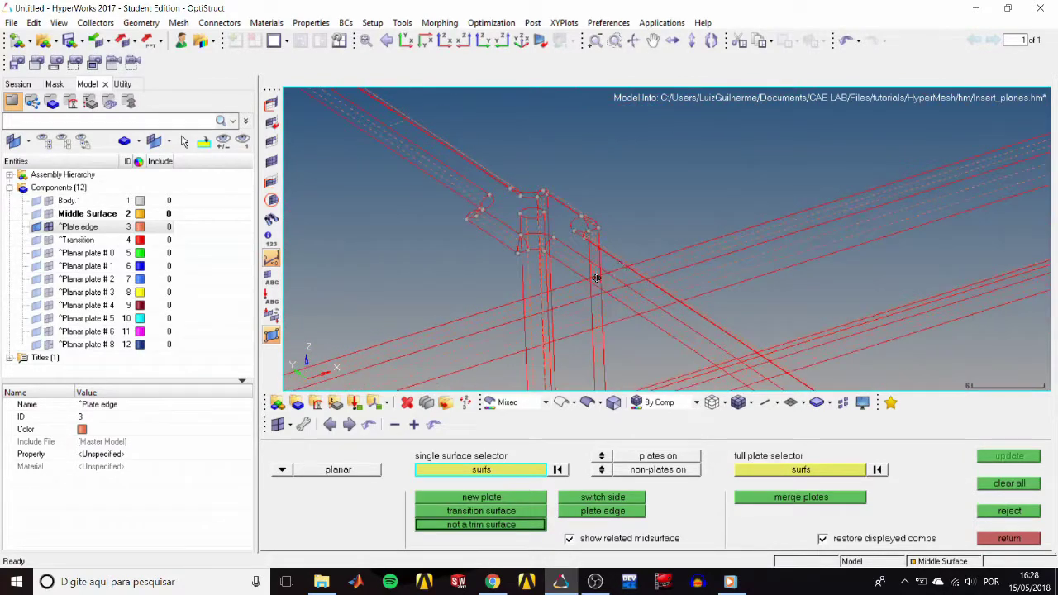
scroll(573, 247, "up", 3)
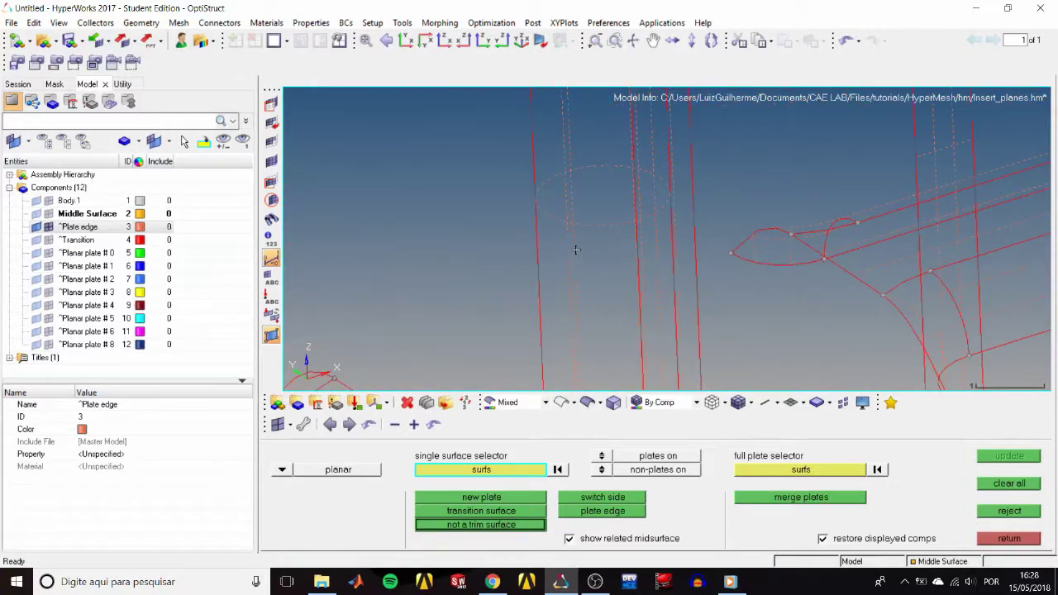
scroll(567, 256, "down", 4)
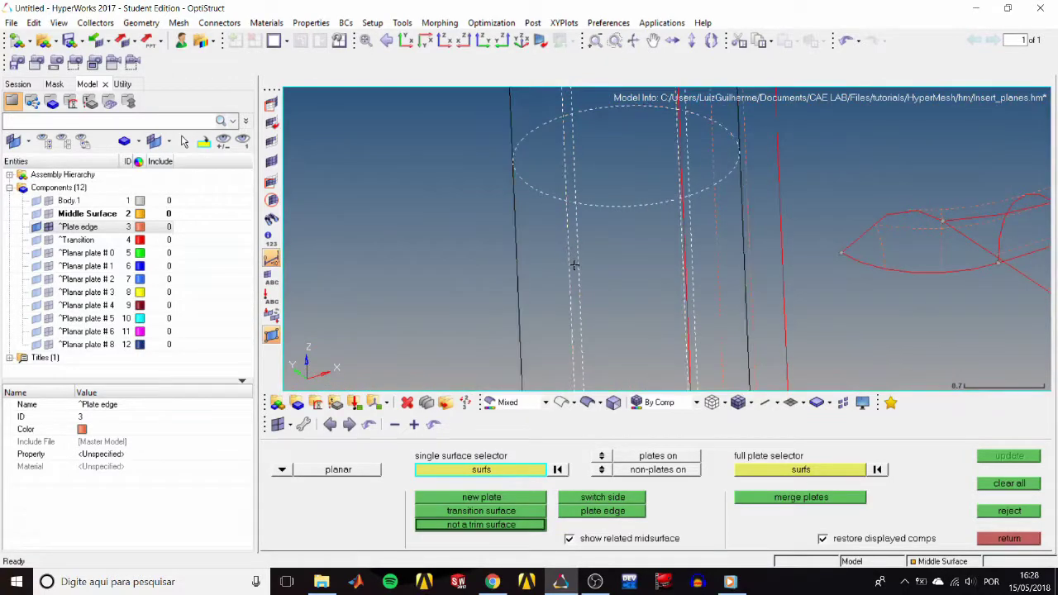
scroll(512, 244, "down", 6)
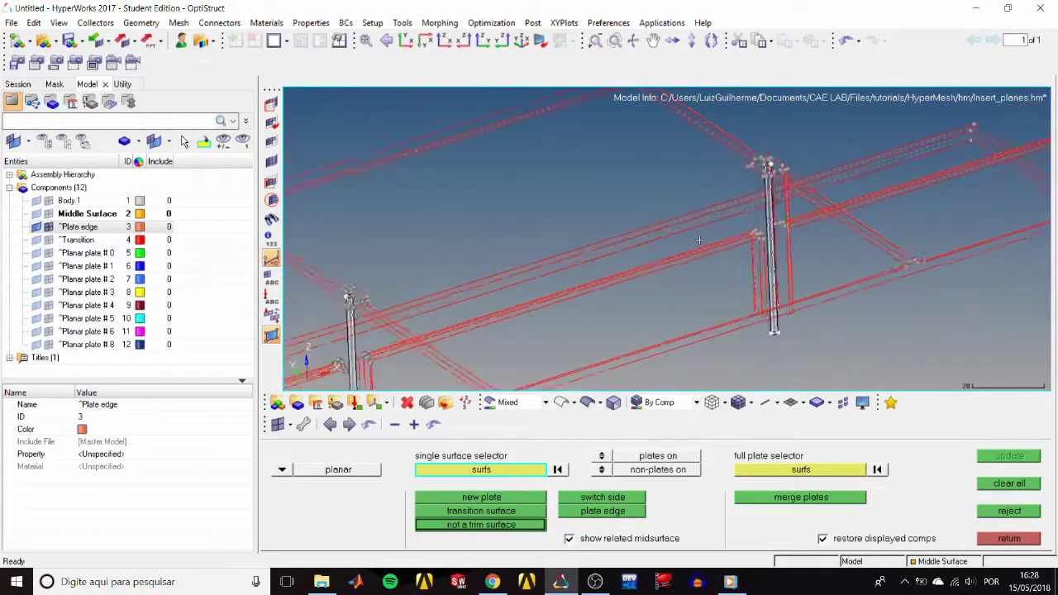
left_click(473, 526)
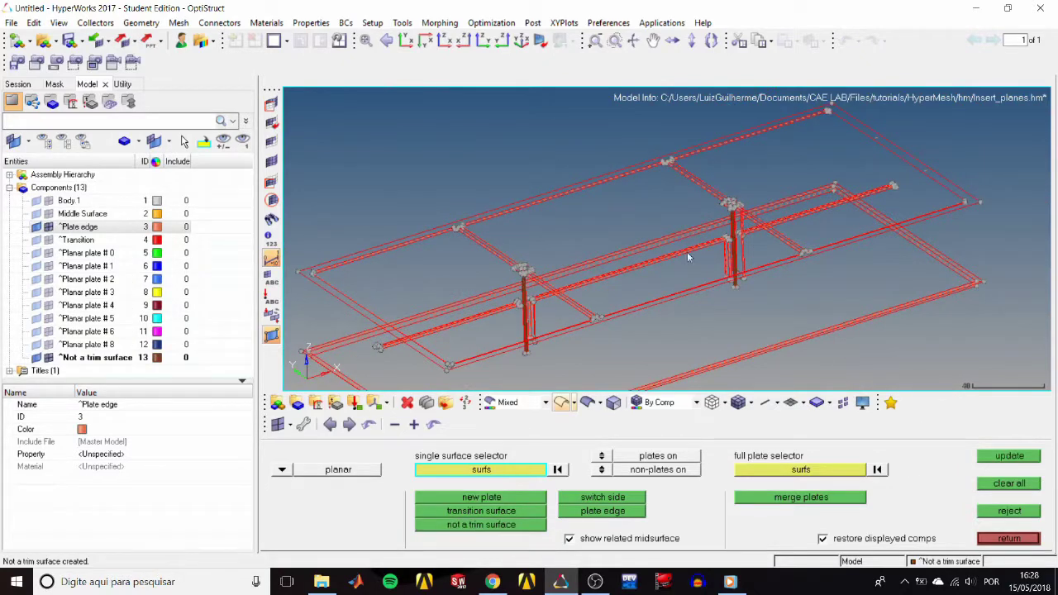
Check the result around the vertical column and start regenerating the midsurface
left_click_drag(701, 258, 590, 300, "ctrl")
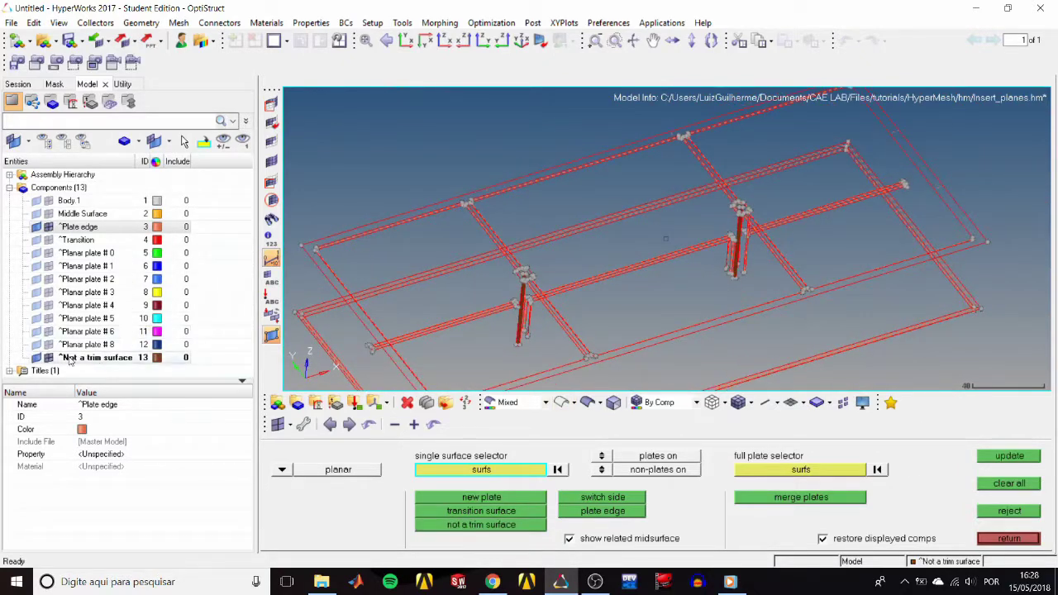
scroll(441, 303, "up", 5)
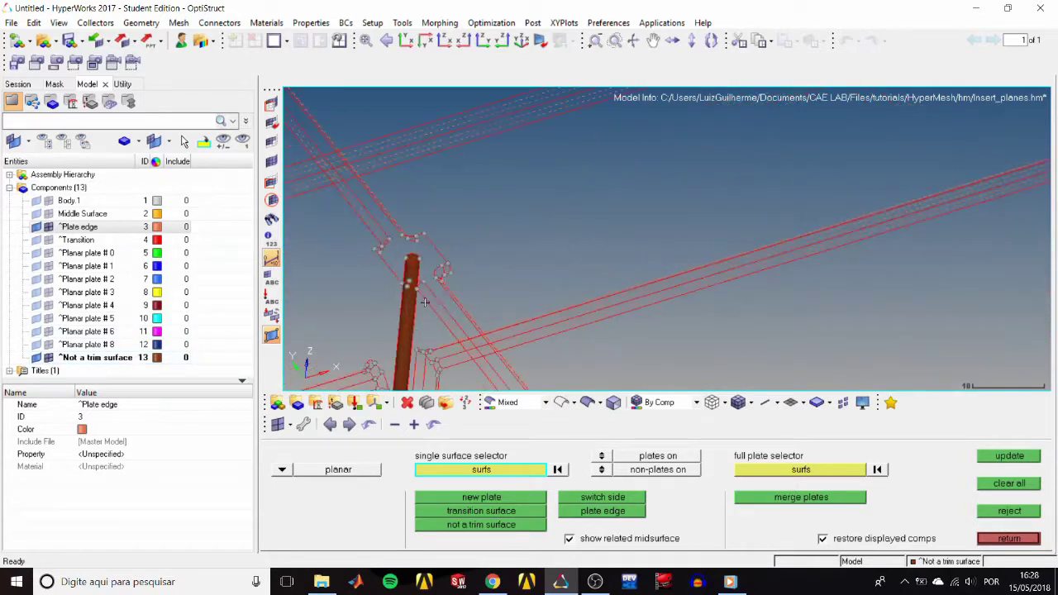
left_click_drag(686, 273, 733, 243, "ctrl")
left_click(1007, 457)
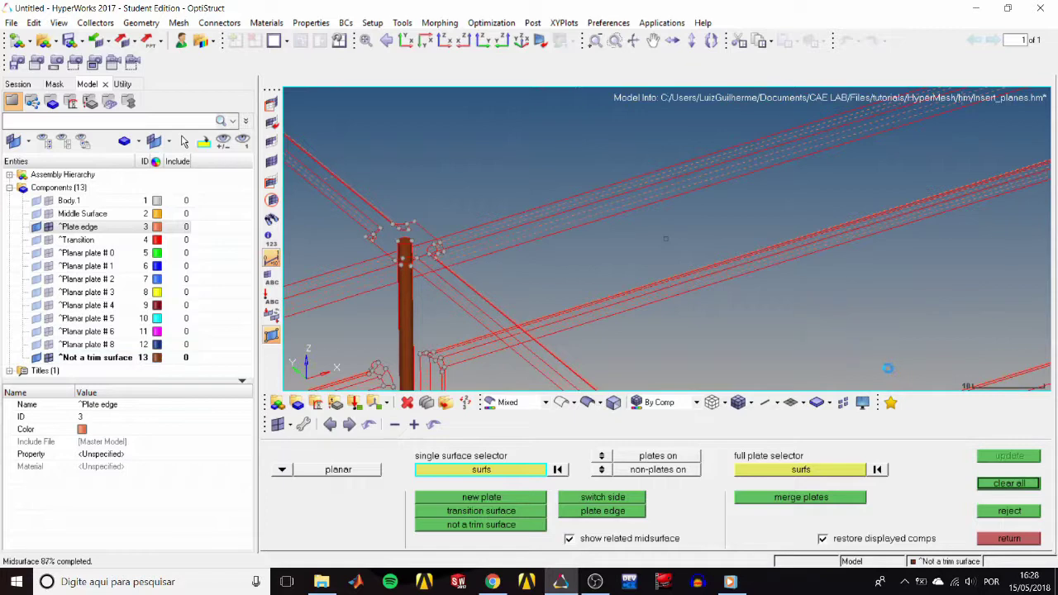
Finish the update and zoom and rotate to inspect the regenerated midsurface ribs
left_click(1008, 538)
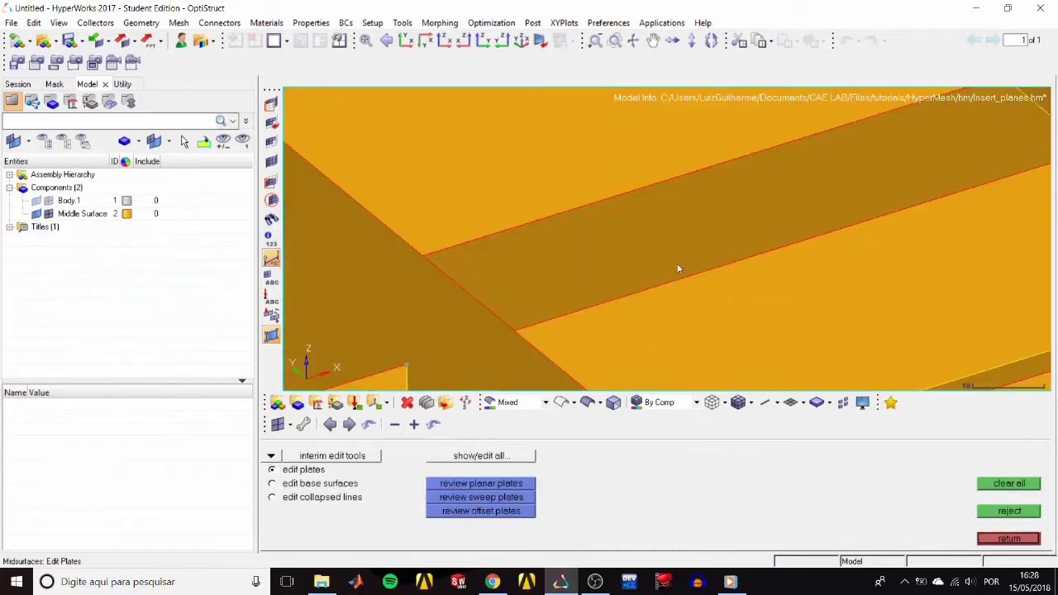
scroll(676, 263, "down", 5)
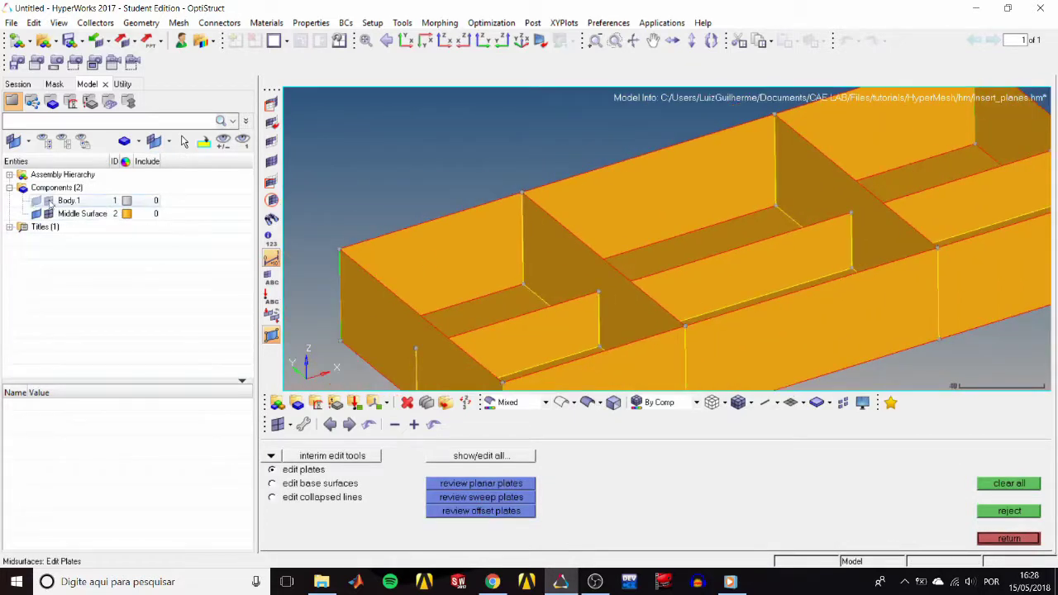
scroll(503, 280, "up", 5)
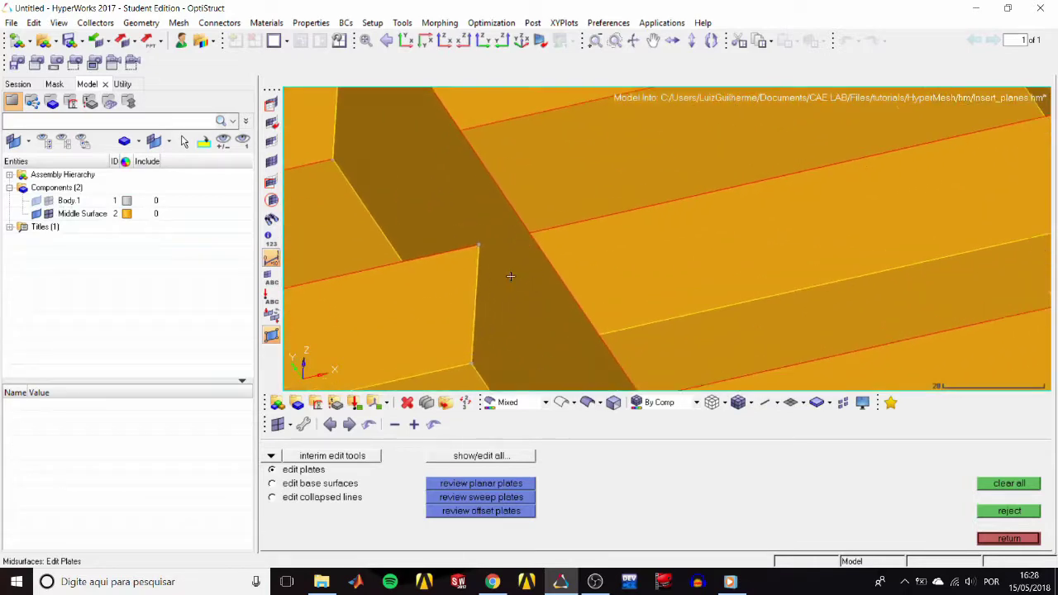
mouse_move(502, 280)
left_mouse_down("ctrl")
mouse_move(429, 262)
mouse_move(488, 214)
mouse_move(777, 246)
mouse_move(491, 286)
mouse_move(666, 236)
mouse_move(469, 253)
left_mouse_up("ctrl")
scroll(469, 260, "down", 5)
scroll(728, 240, "up", 2)
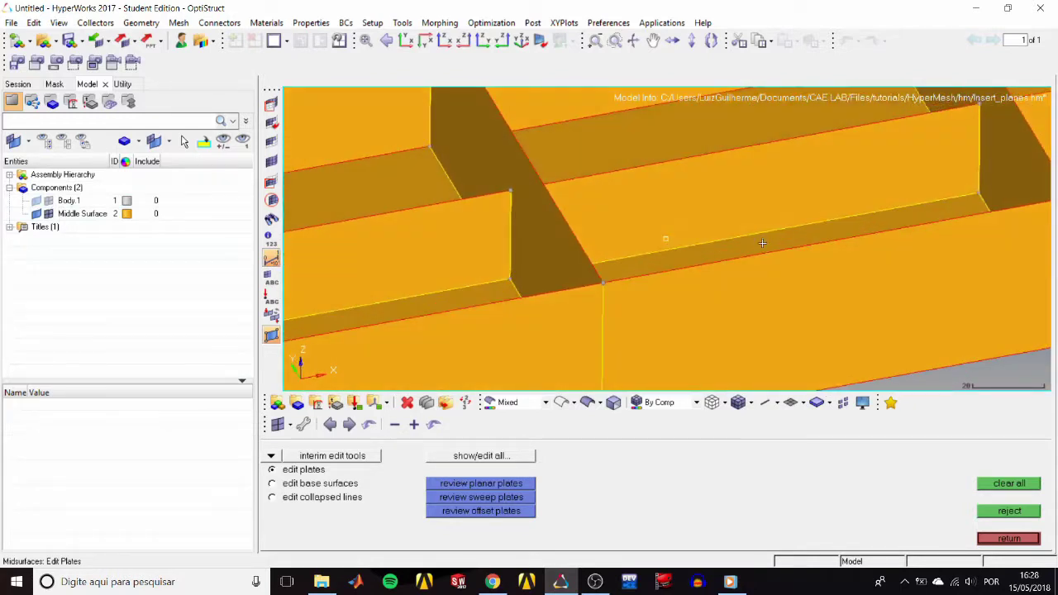
scroll(762, 243, "up", 4)
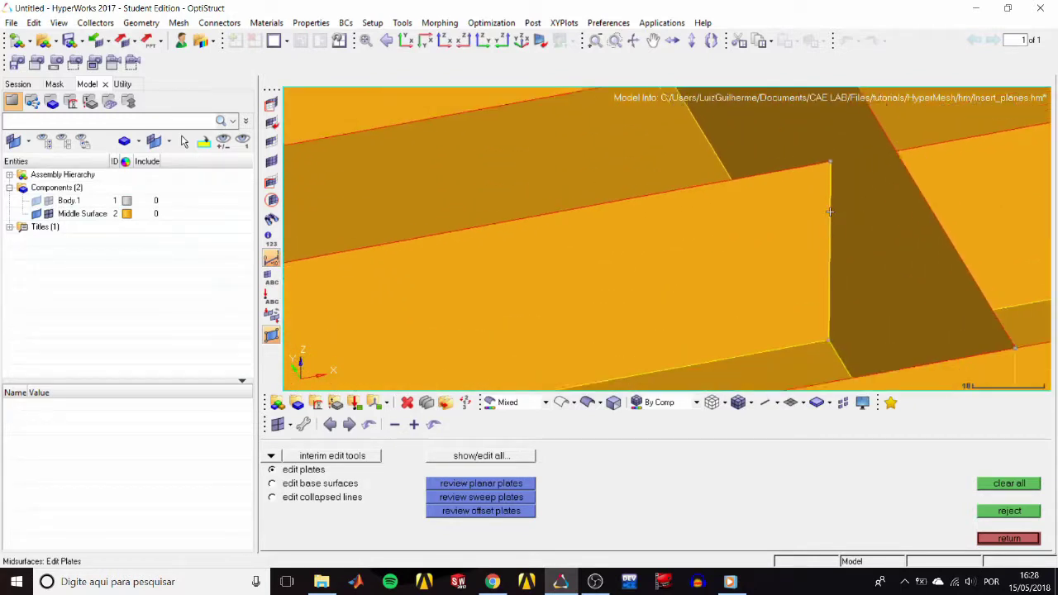
scroll(830, 211, "down", 2)
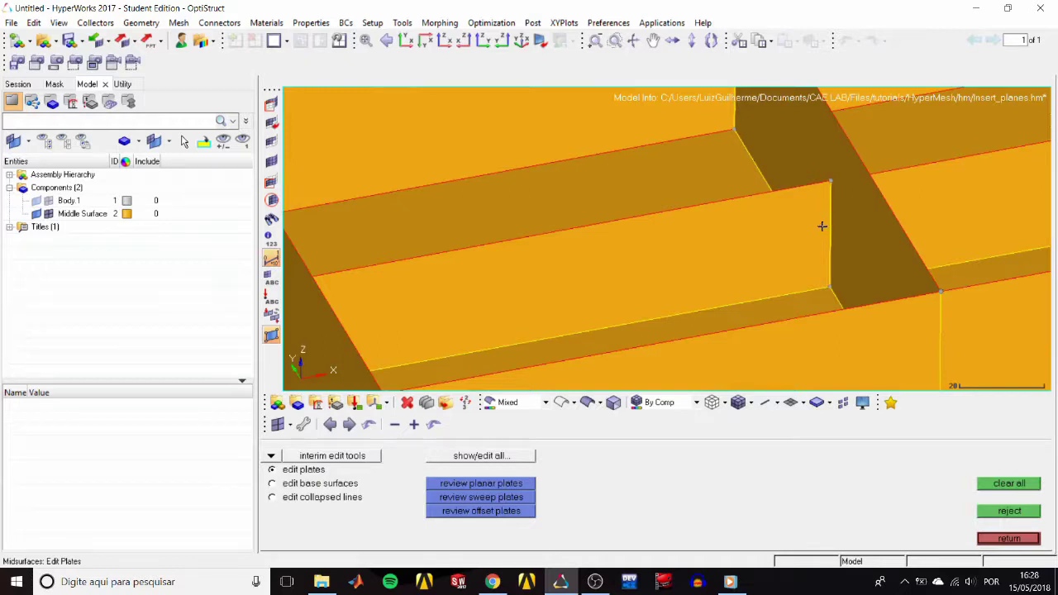
scroll(824, 222, "down", 1)
scroll(819, 238, "down", 5)
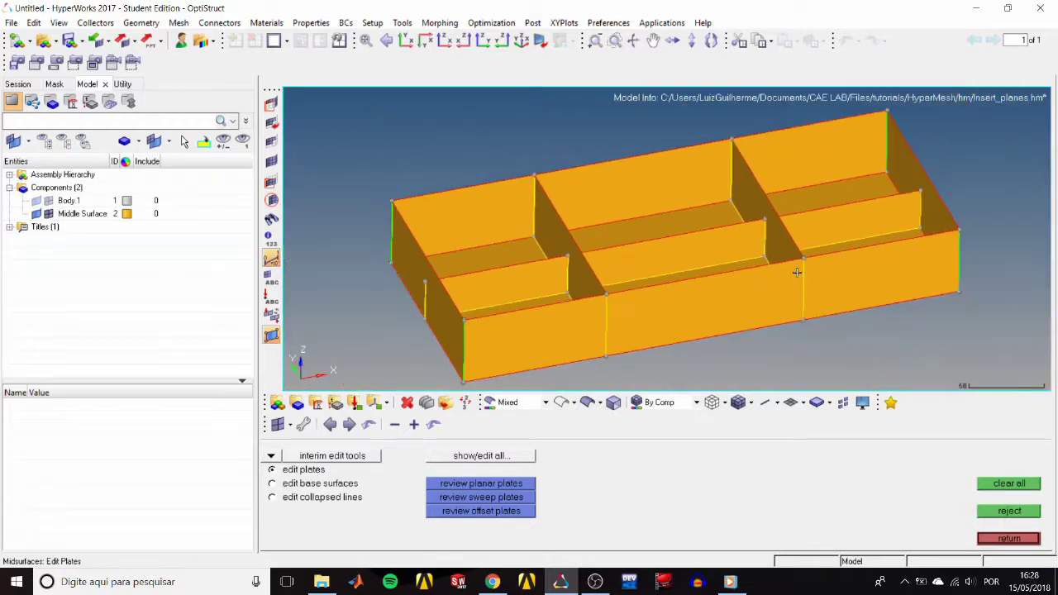
Reposition the tray view and exit Edit Plates back to the Geom panel
left_click_drag(837, 257, 822, 278, "ctrl")
mouse_move(694, 310)
right_mouse_down("ctrl")
mouse_move(687, 298)
mouse_move(687, 321)
mouse_move(666, 302)
mouse_move(679, 298)
right_mouse_up("ctrl")
scroll(692, 298, "down", 1)
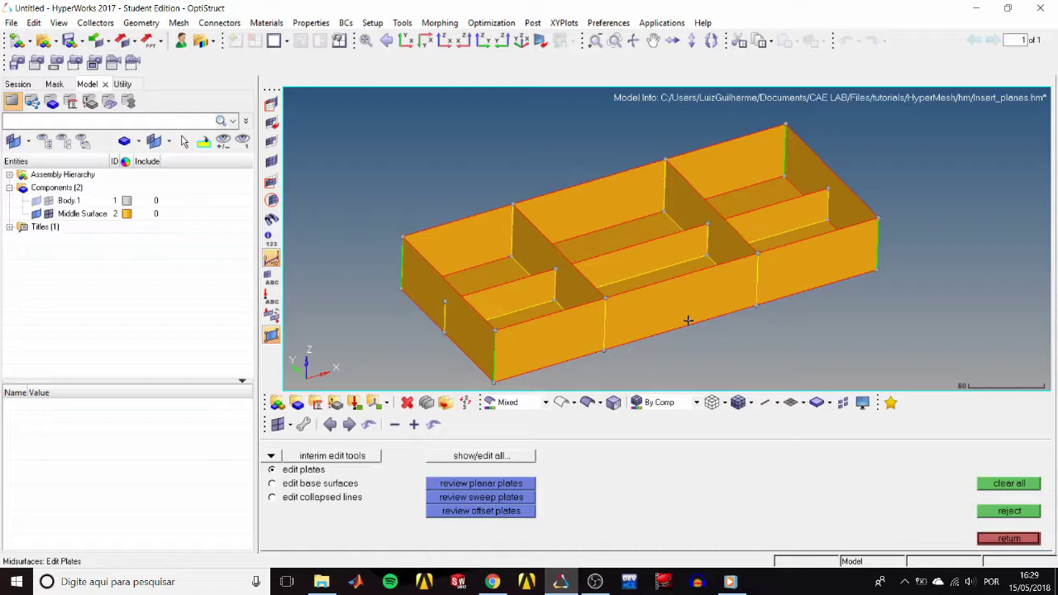
left_click(1003, 539)
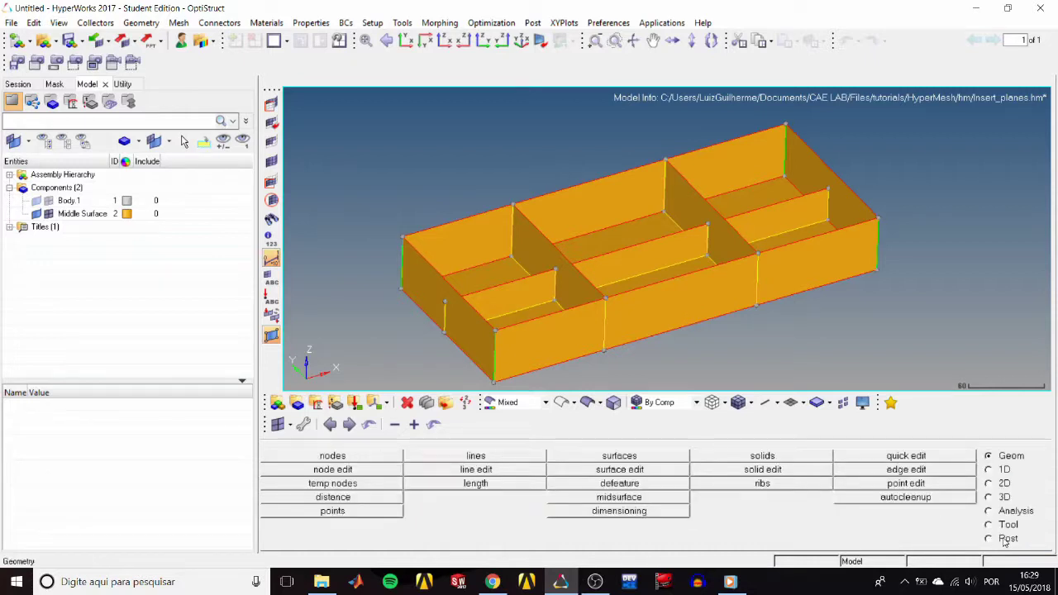